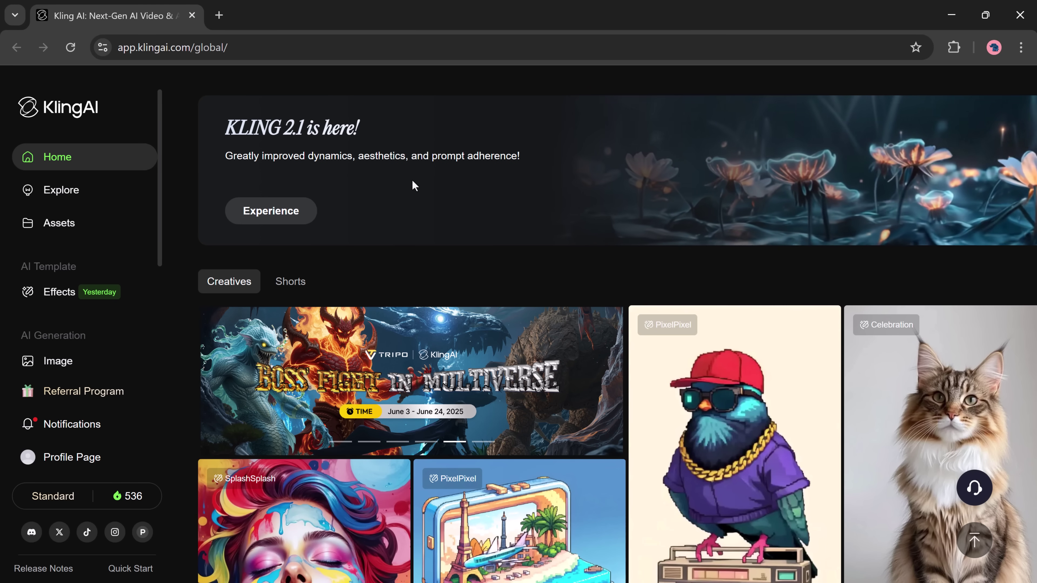
Browse the home page, then enter Kling 2.1 via Experience and switch to Image to Video mode
scroll(414, 186, "down", 8)
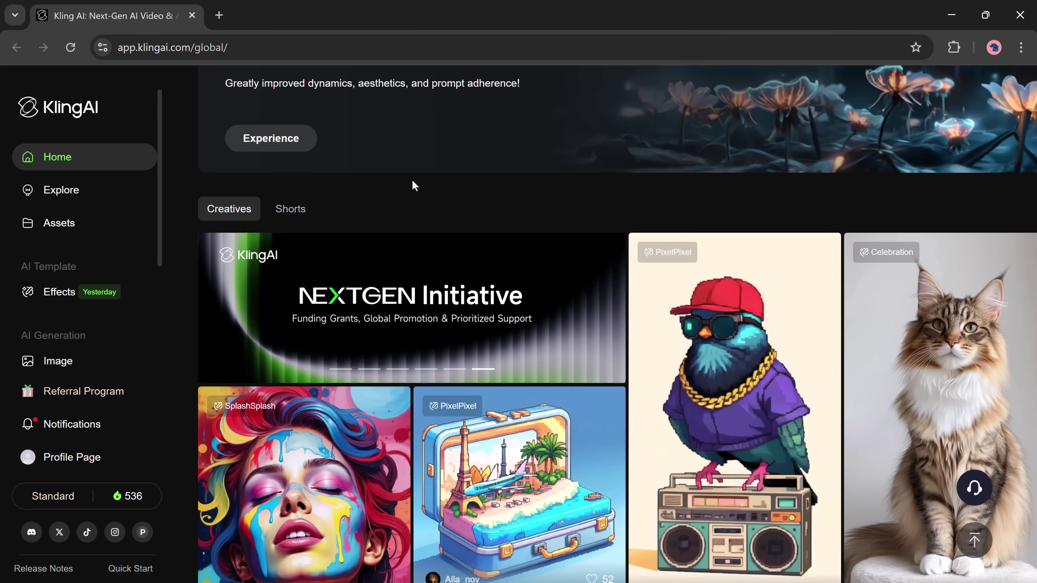
scroll(415, 185, "down", 15)
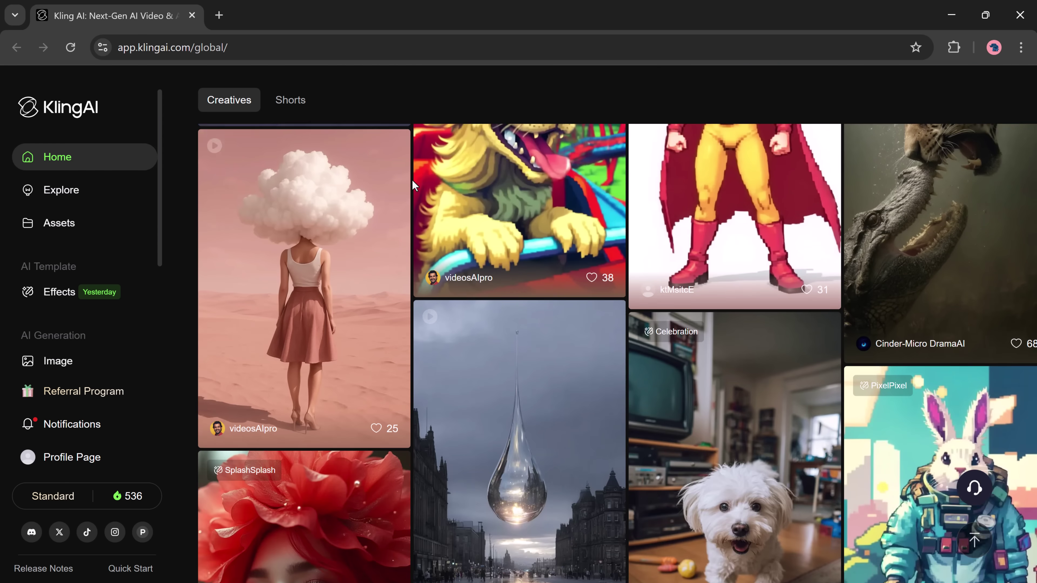
scroll(414, 186, "down", 13)
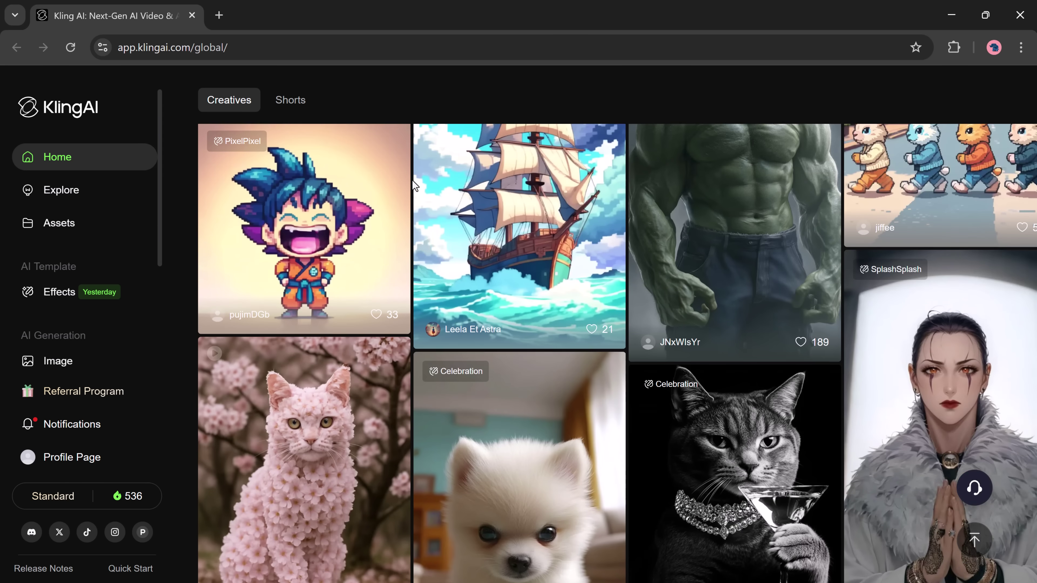
scroll(414, 186, "down", 4)
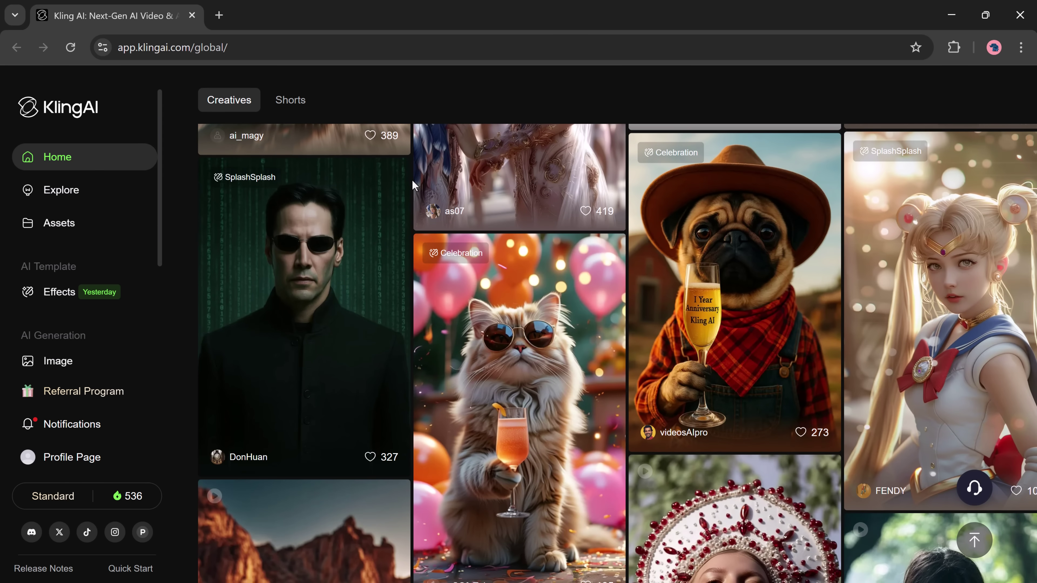
scroll(414, 186, "up", 20)
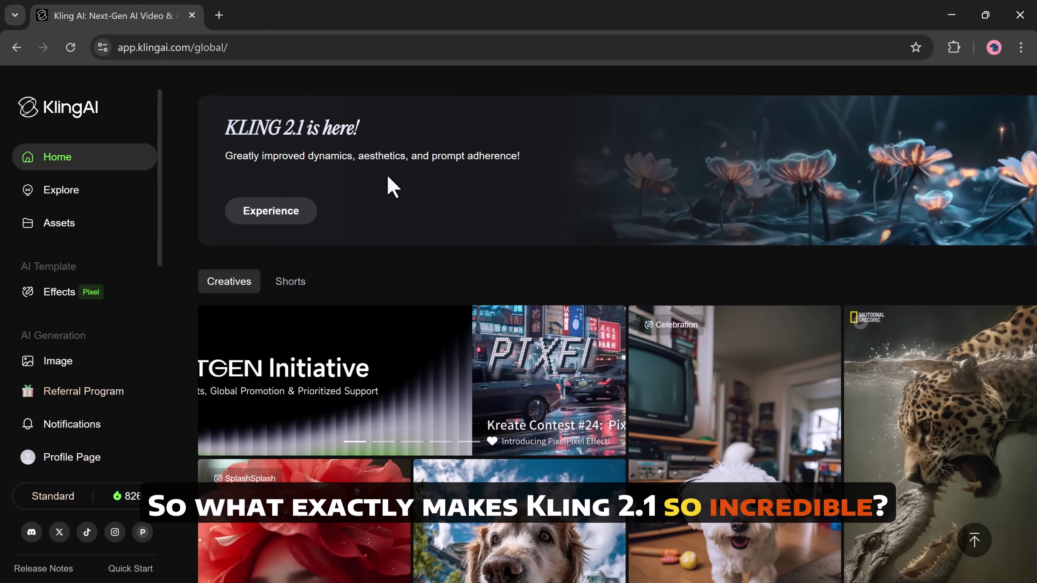
scroll(617, 326, "down", 4)
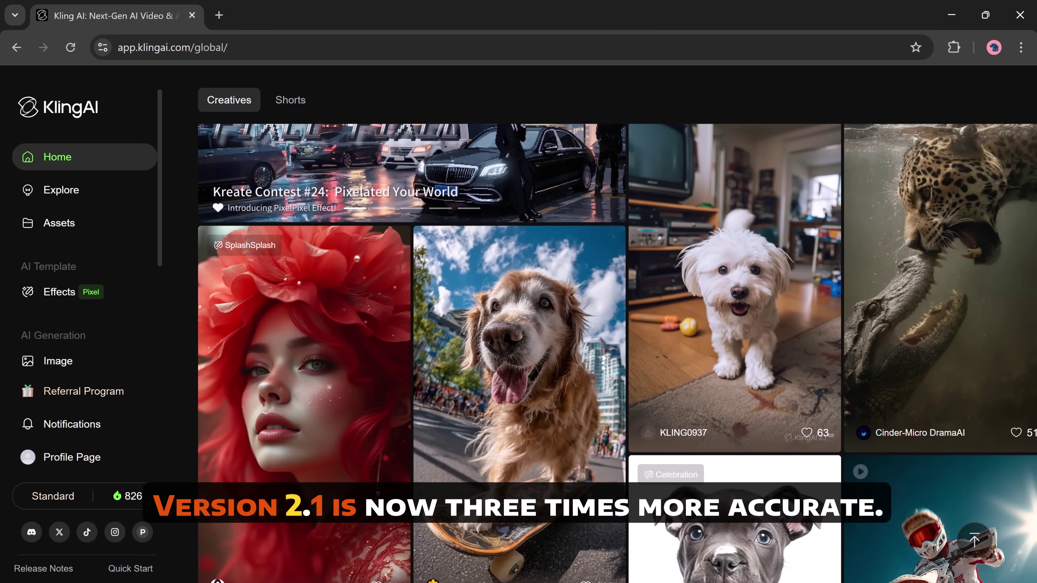
scroll(1034, 257, "down", 4)
scroll(1034, 257, "down", 3)
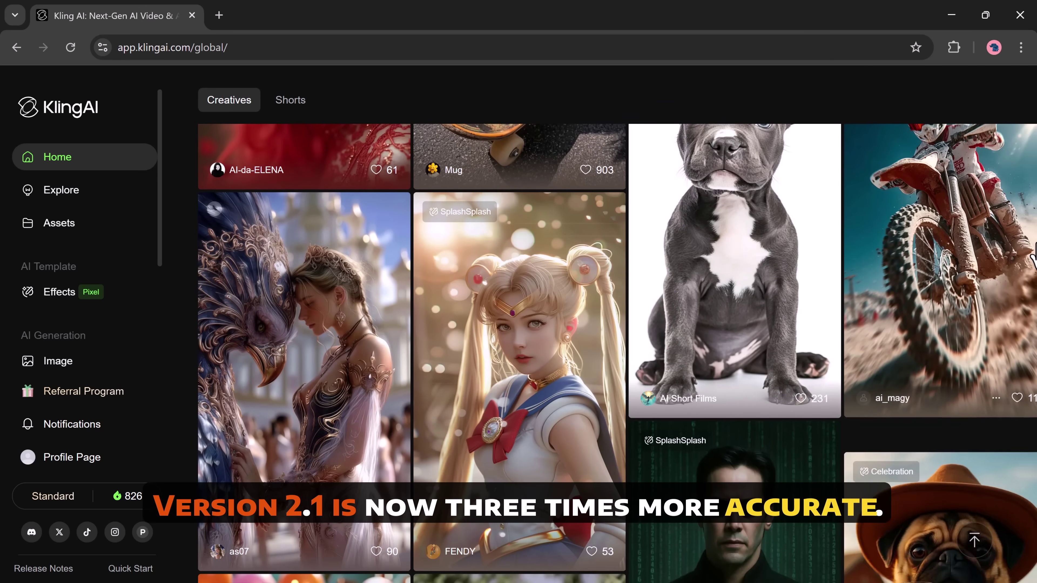
scroll(1034, 255, "down", 10)
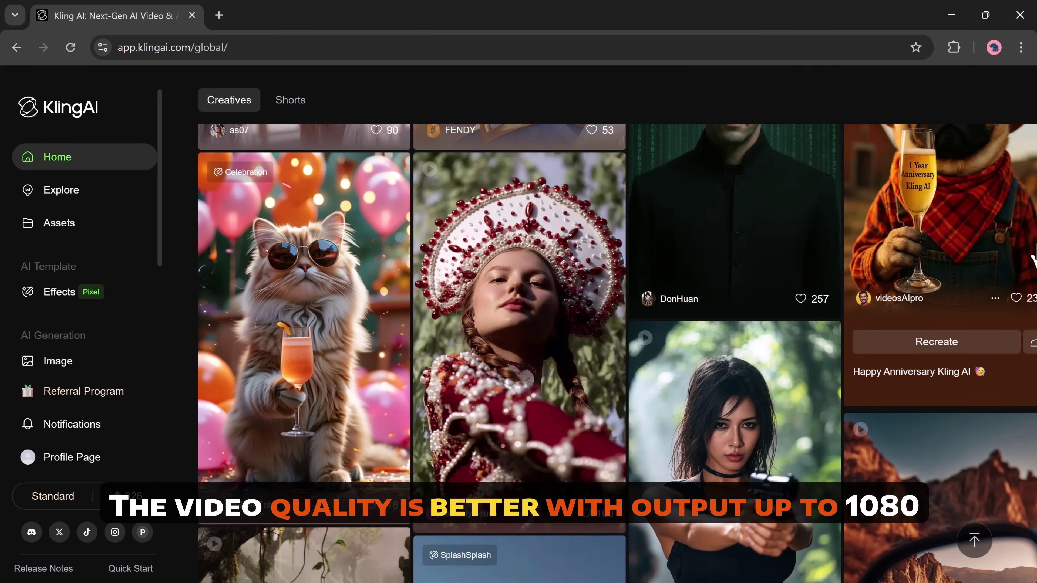
scroll(1034, 257, "down", 7)
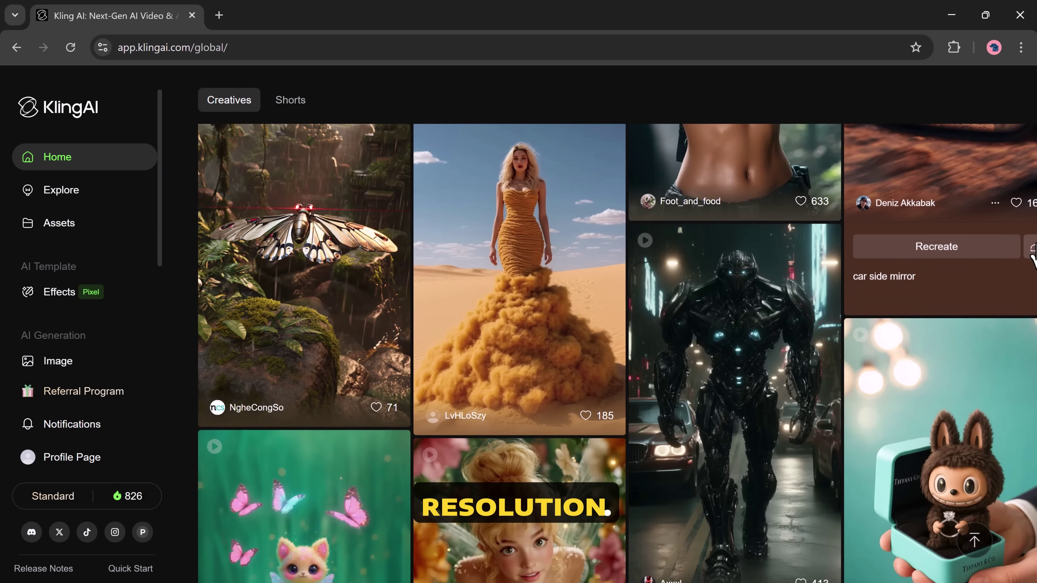
scroll(1016, 255, "up", 20)
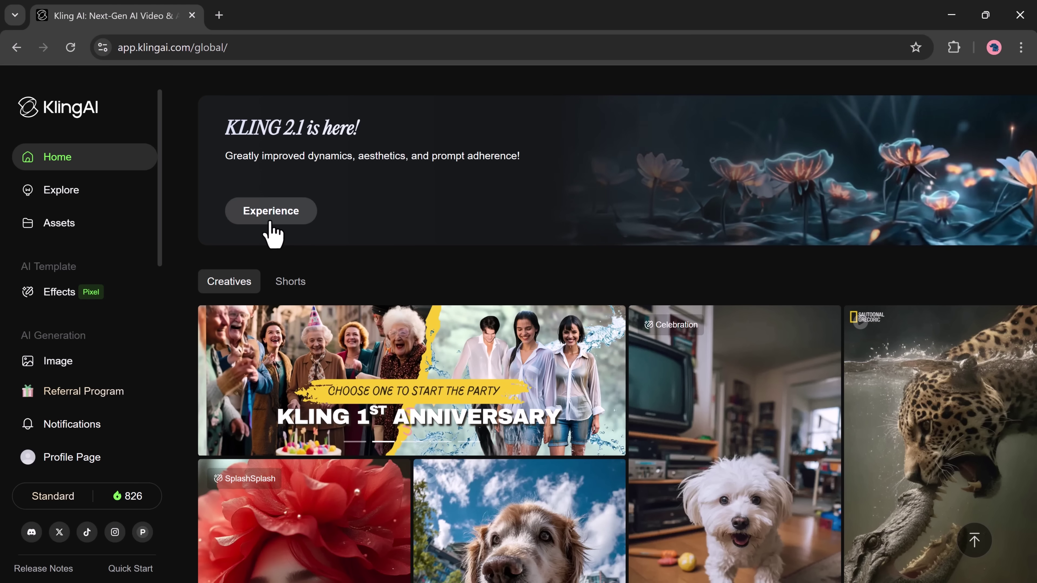
left_click(271, 212)
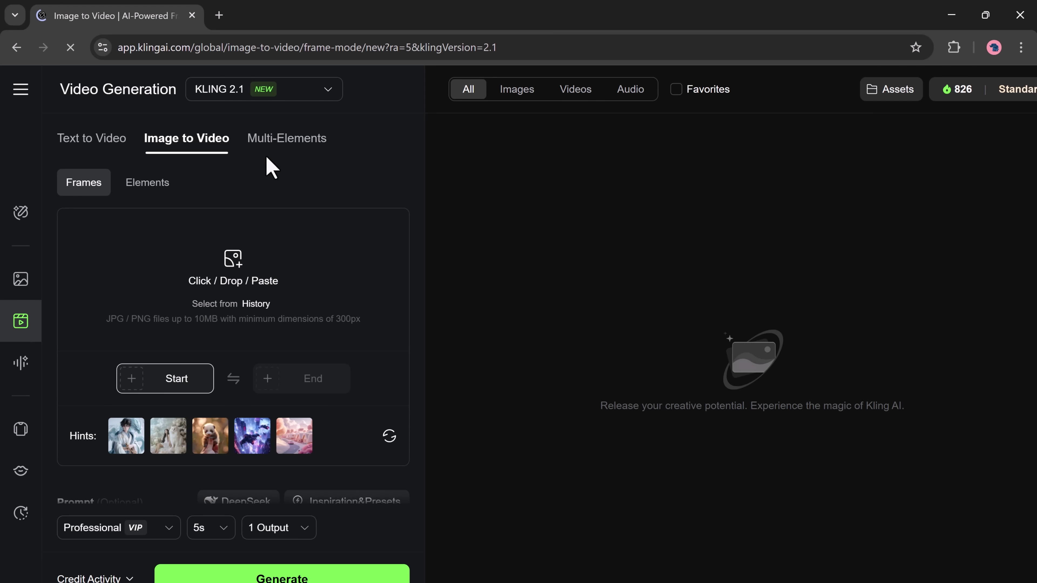
left_click(277, 145)
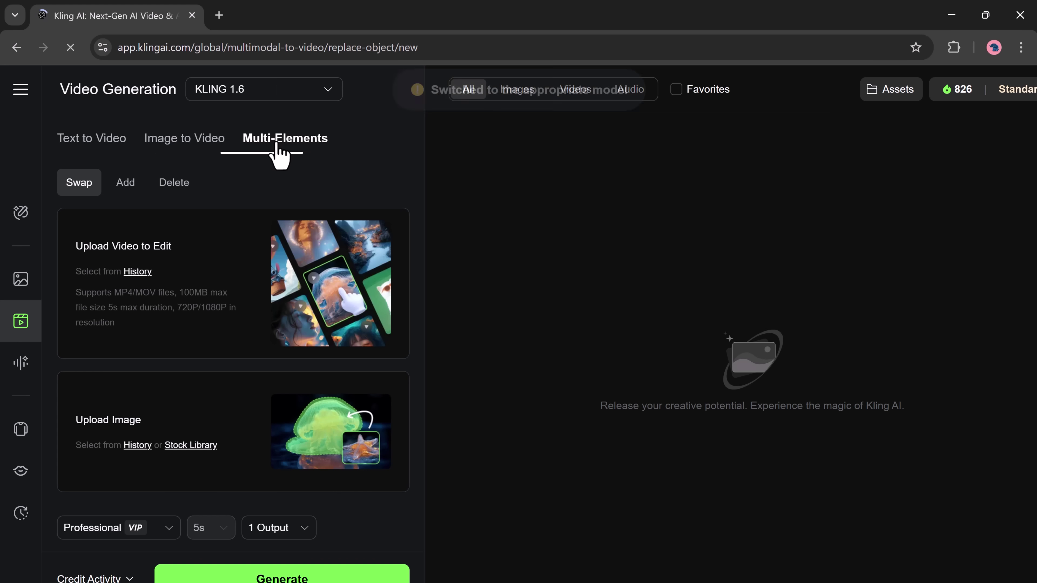
left_click(211, 149)
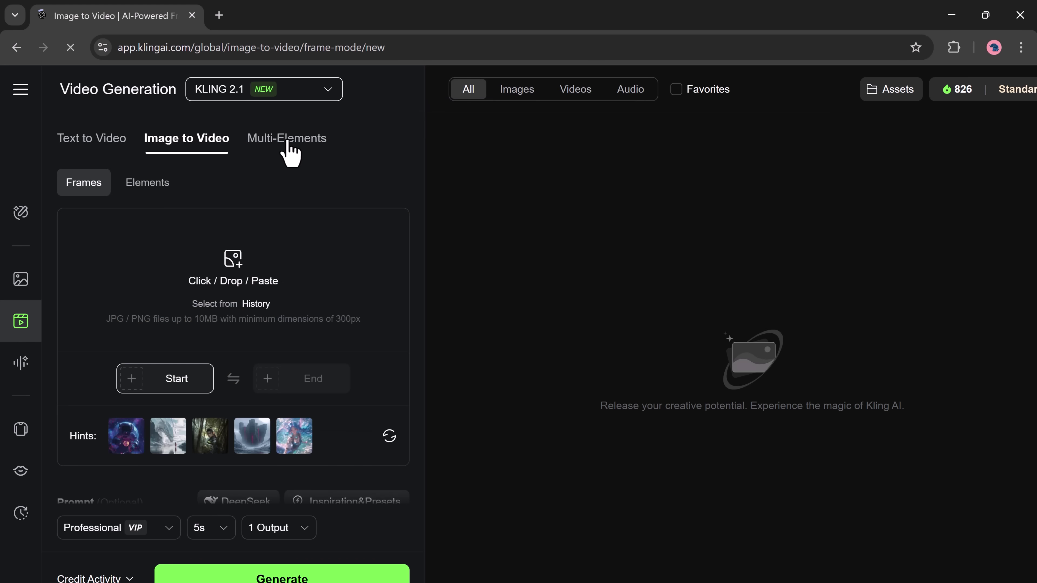
Load the eagle photo as the start frame
left_click(224, 286)
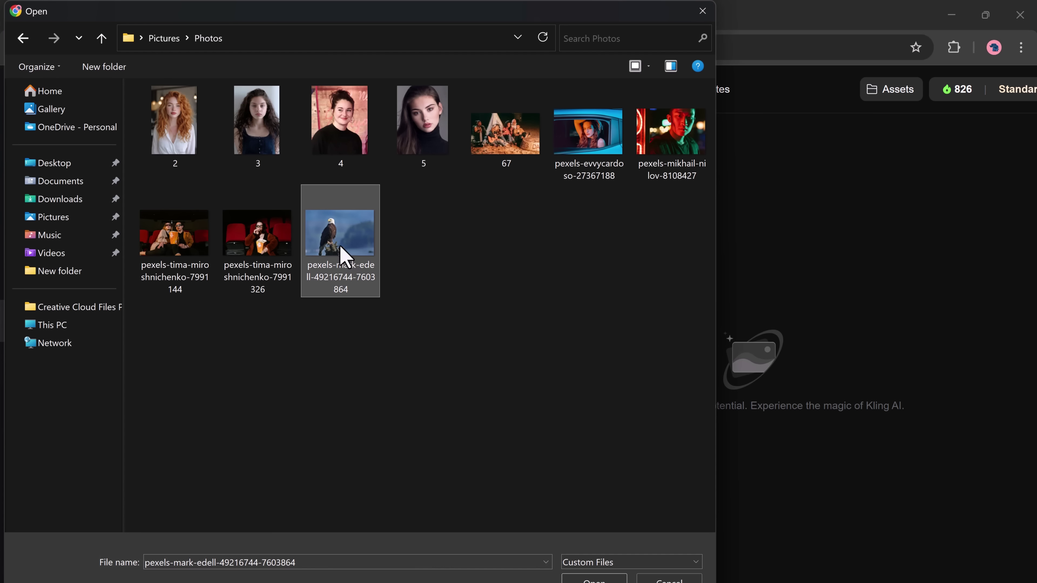
double_click(343, 255)
scroll(313, 247, "down", 3)
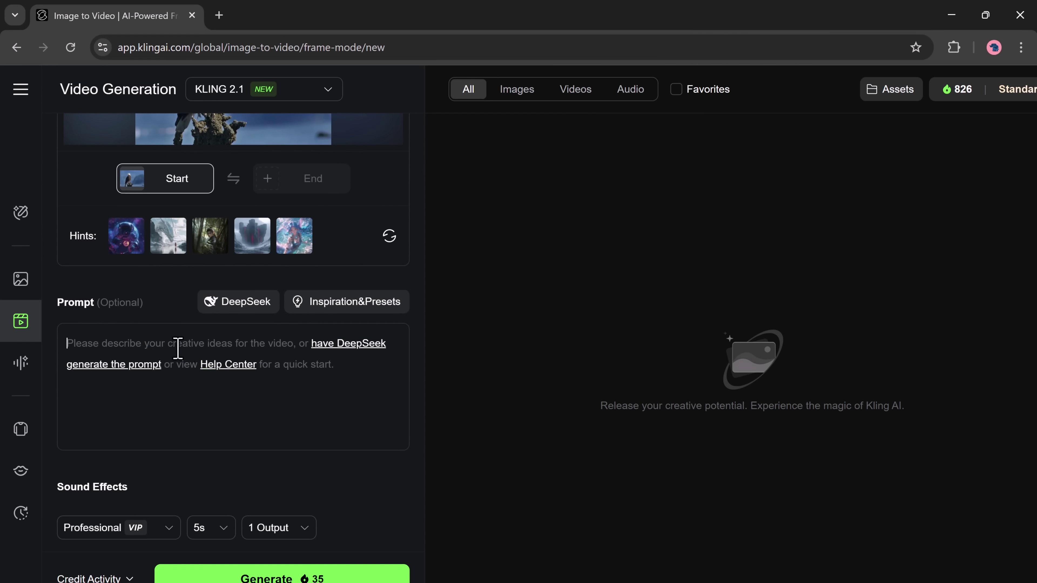
Generate with prompt 'An eagle flying', negative prompt 'blur, low quality', 5s and 1 output
scroll(125, 317, "down", 1)
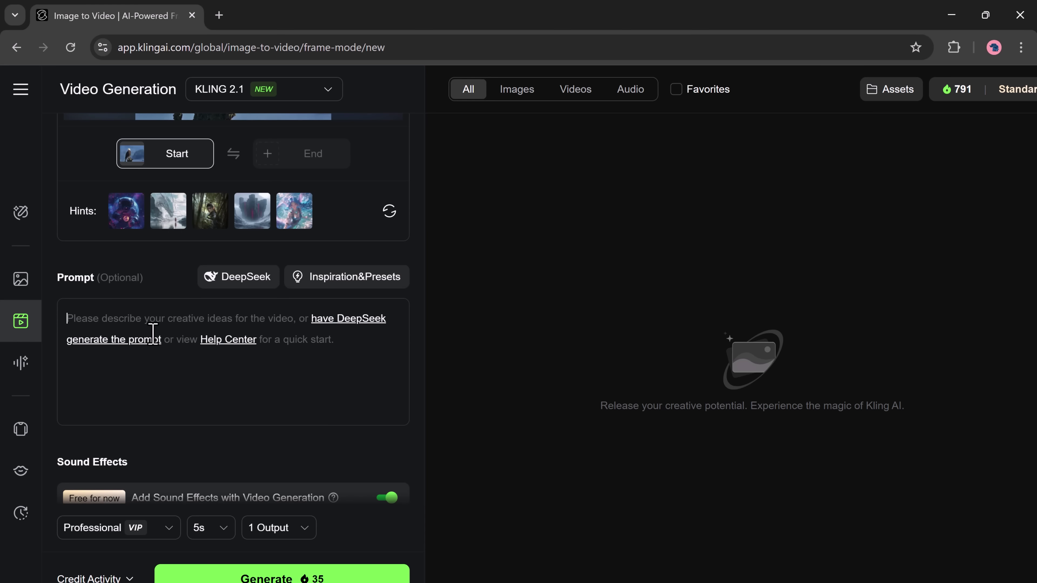
type("An eagle flying")
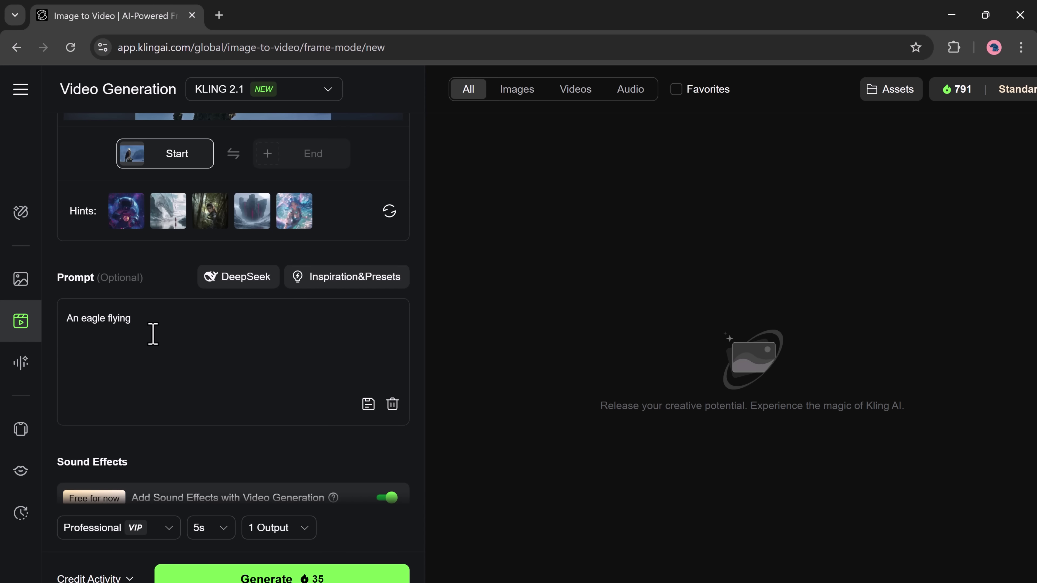
scroll(152, 334, "down", 5)
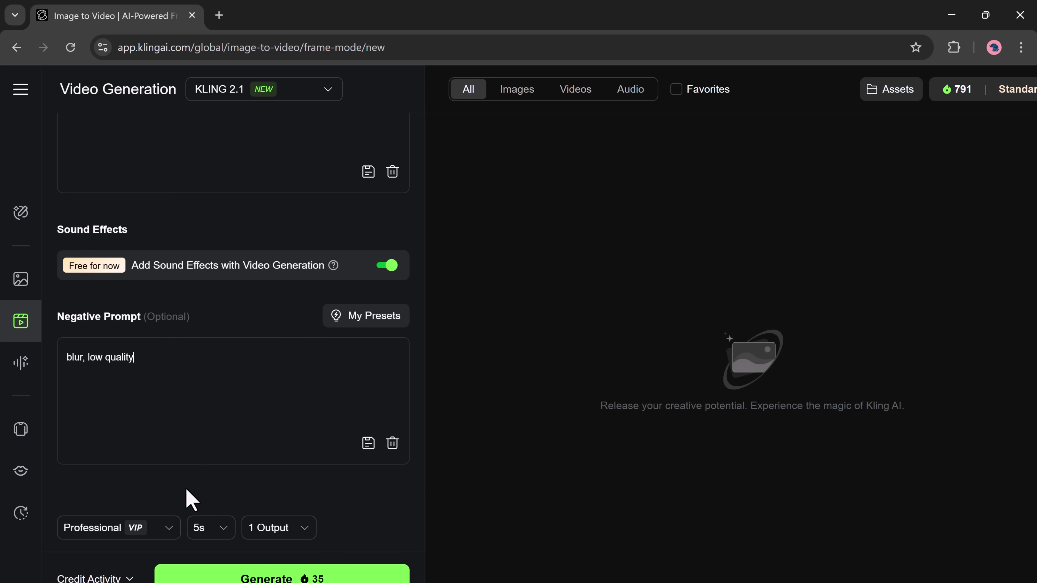
left_click(219, 526)
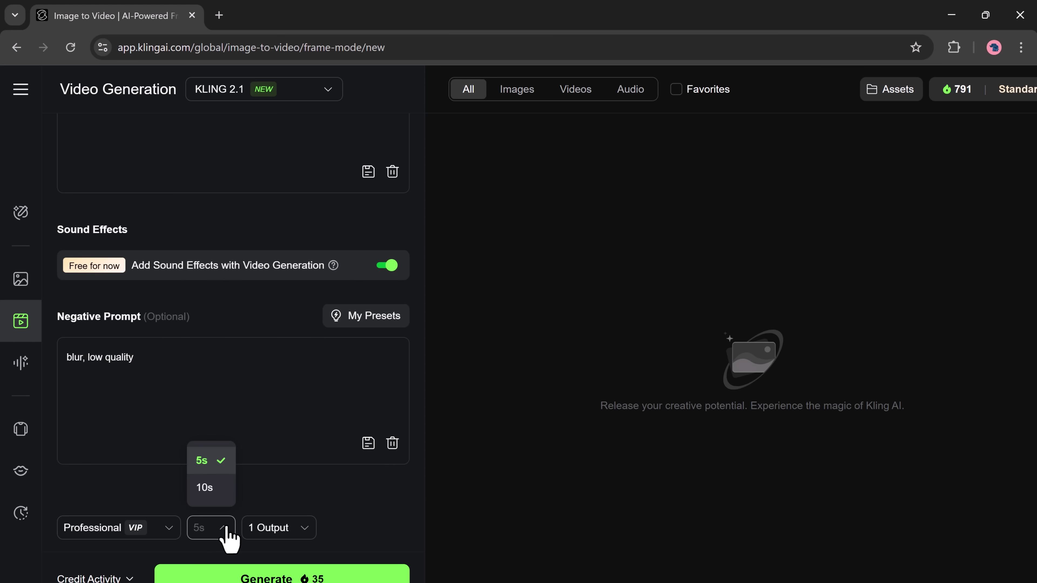
left_click(302, 530)
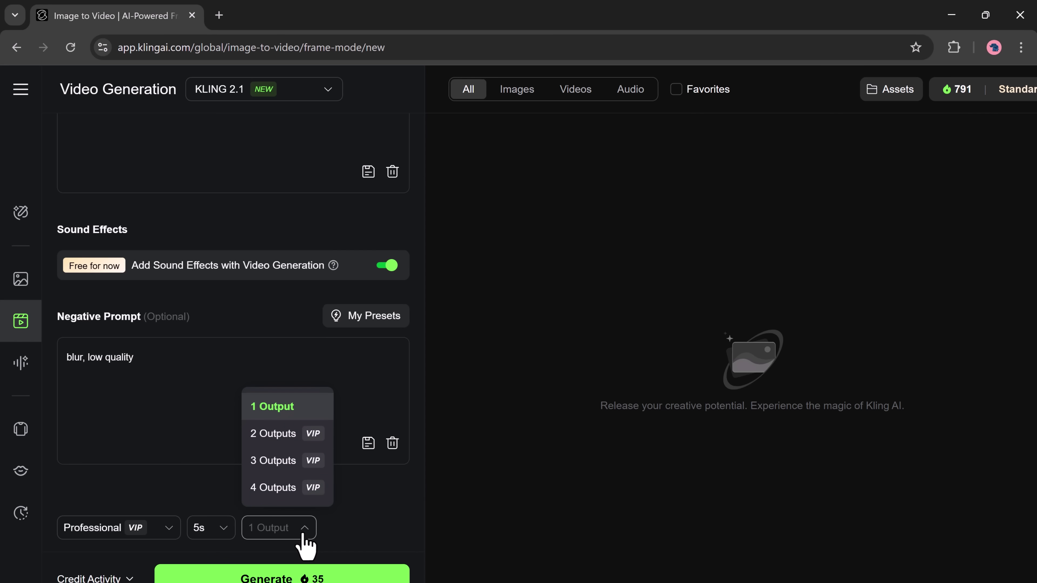
left_click(303, 536)
left_click(293, 576)
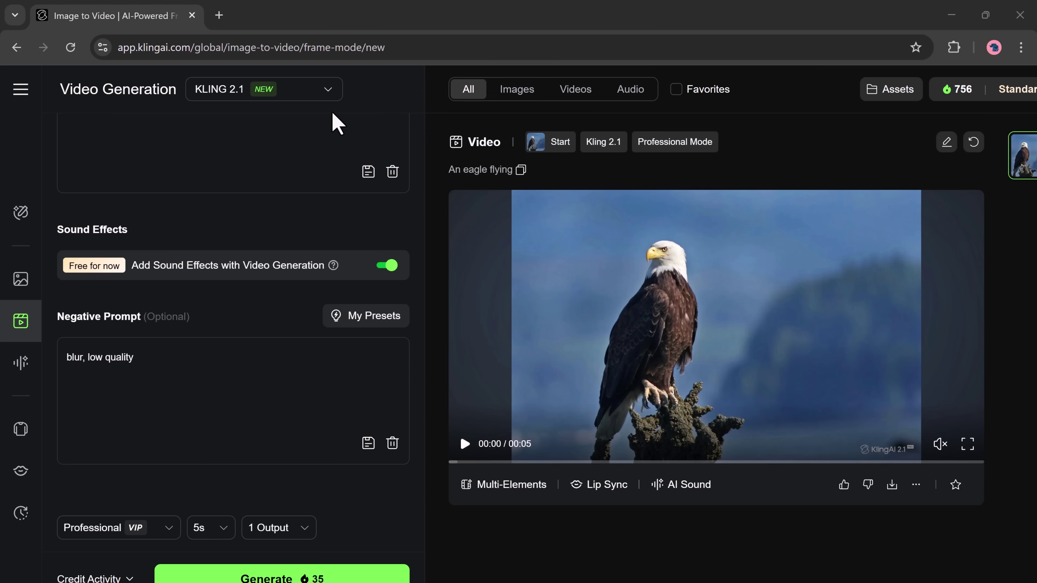
Play the generated eagle clip to review it
left_click(465, 444)
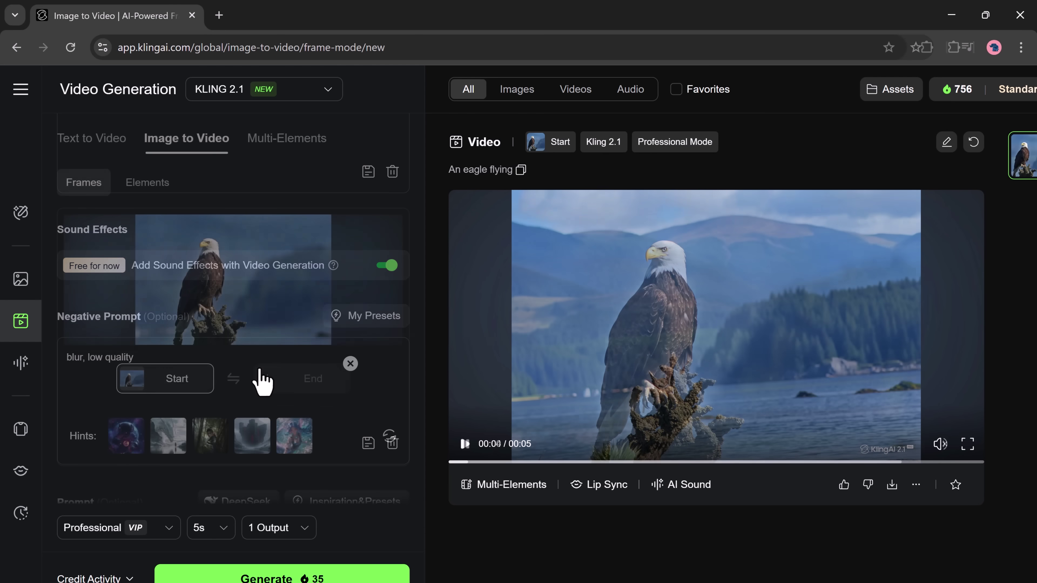
Use the bamboo-forest man sample as start frame and play the resulting flame-igniting clip
mouse_move(313, 403)
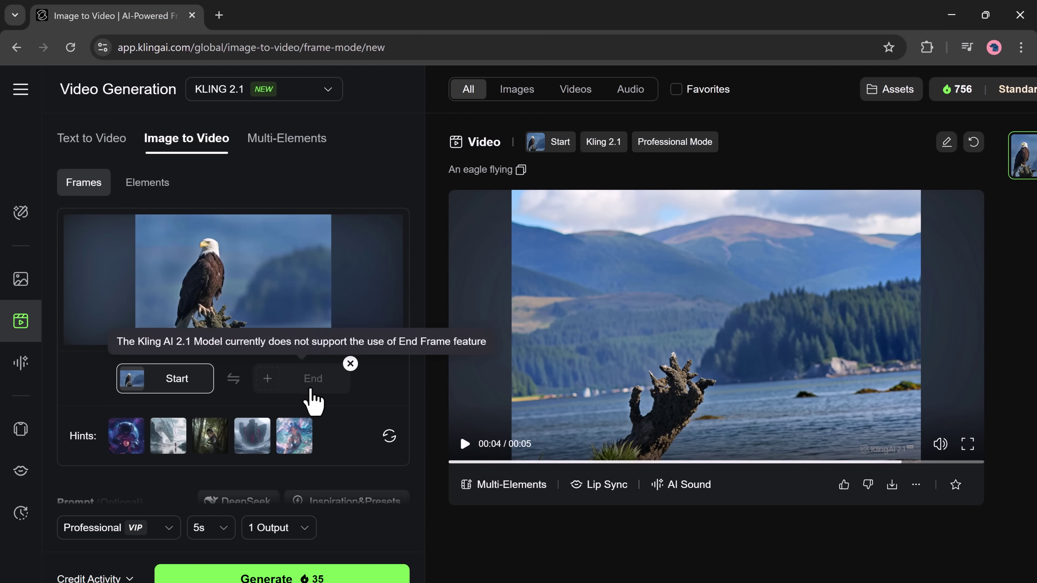
left_click(127, 447)
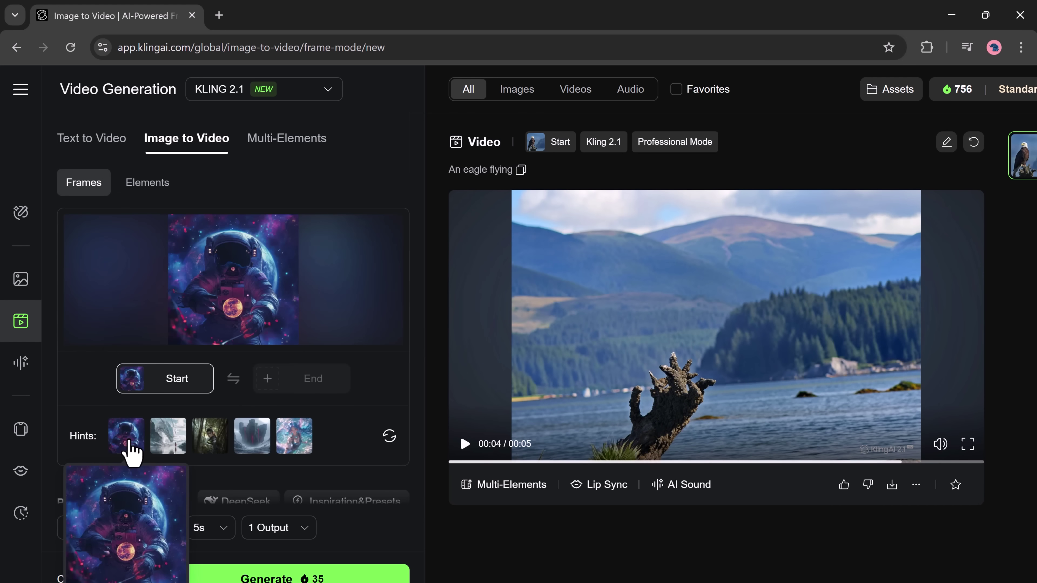
left_click(167, 449)
left_click(206, 449)
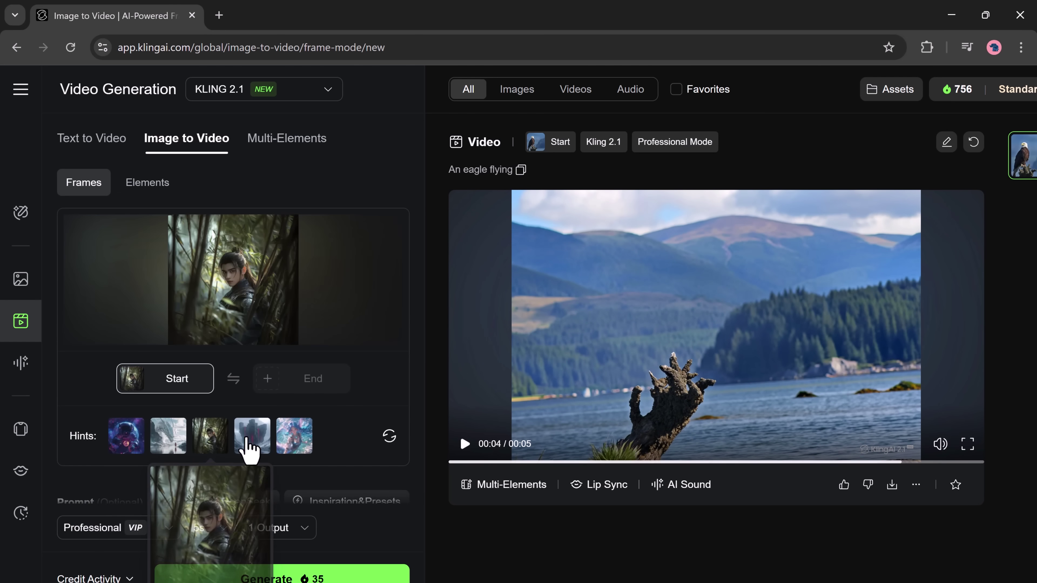
scroll(293, 461, "down", 3)
scroll(292, 462, "down", 1)
scroll(291, 426, "down", 5)
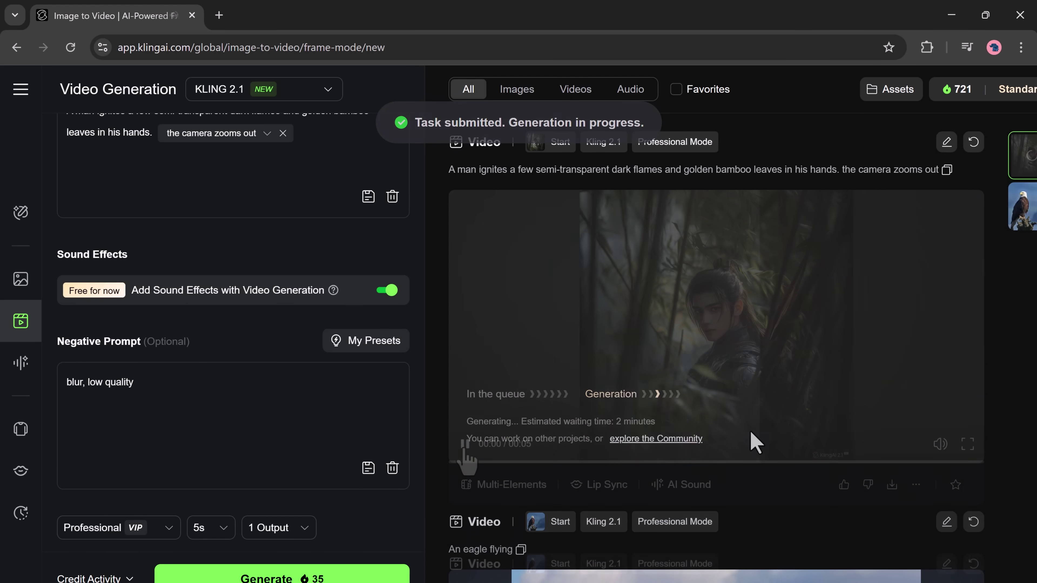
left_click(464, 445)
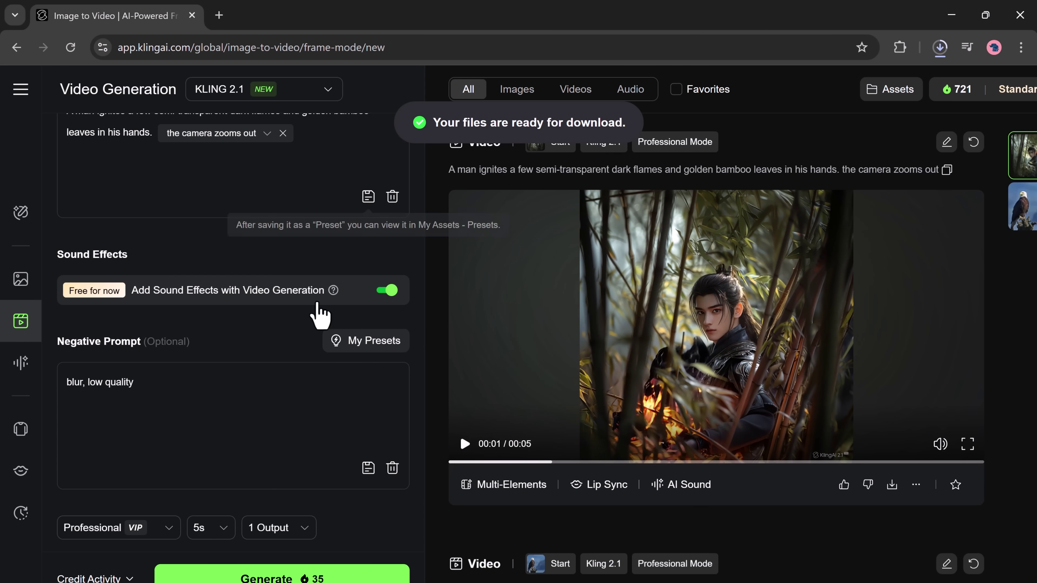
scroll(319, 306, "up", 10)
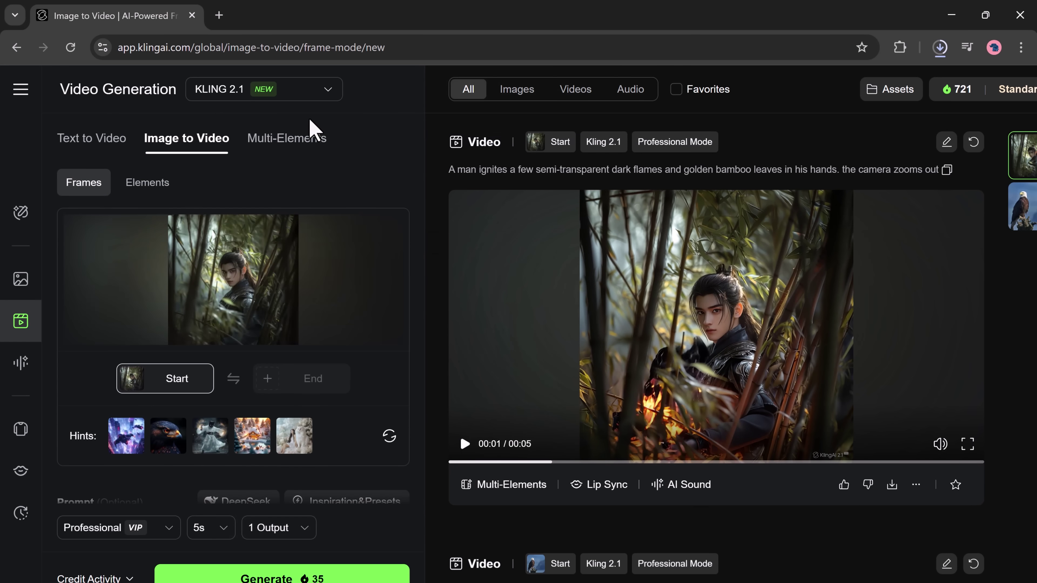
Replace the start frame with the neon-lit man photo and paste the pistol-raising prompt
mouse_move(260, 300)
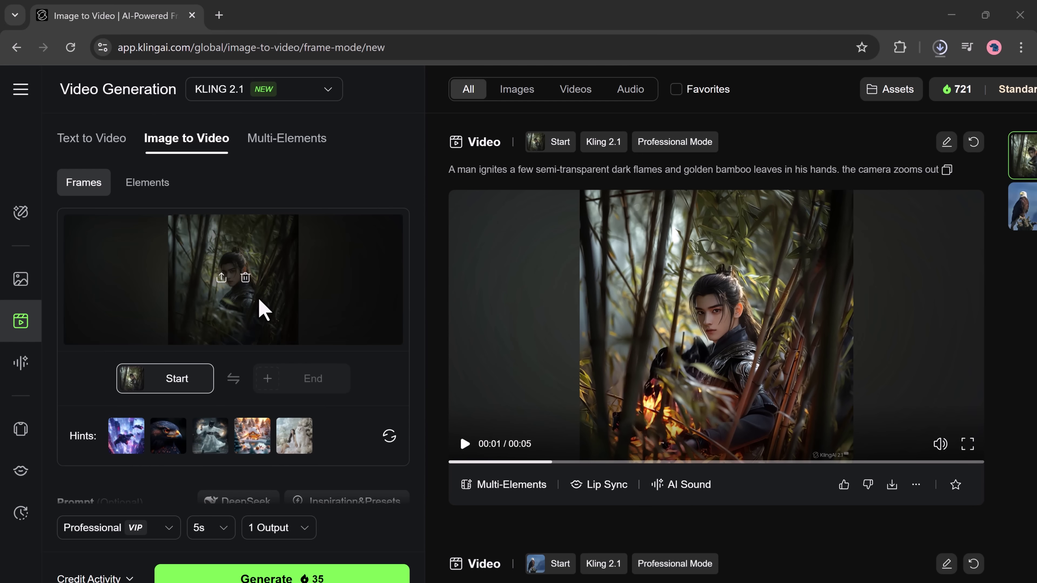
left_click(246, 277)
left_click(247, 255)
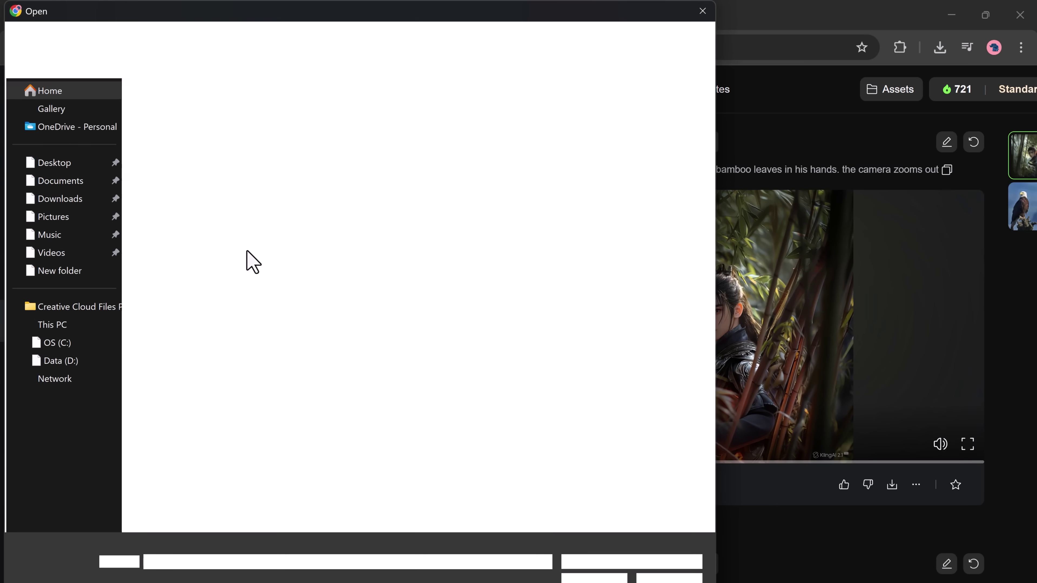
double_click(182, 261)
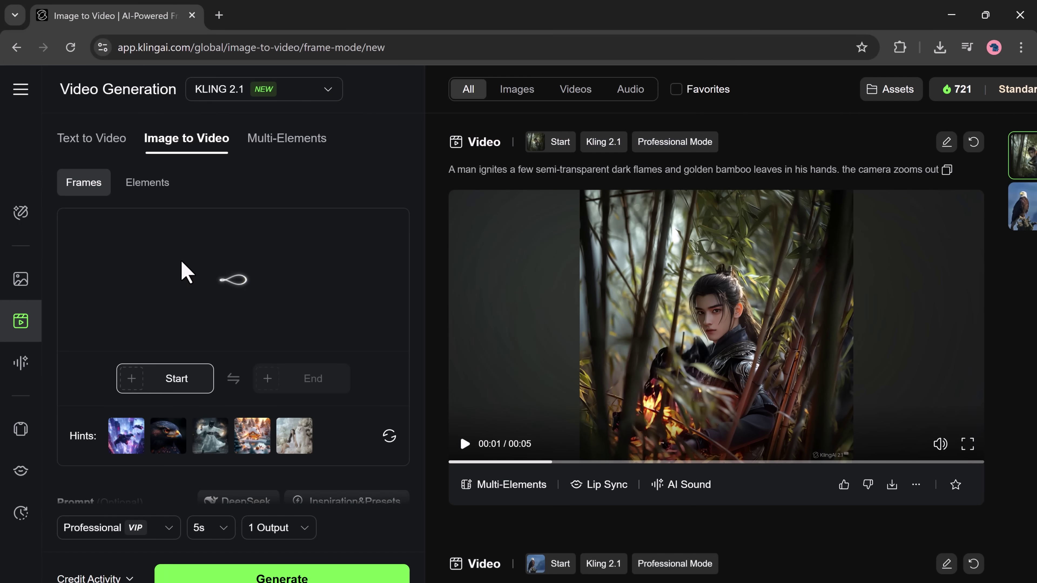
scroll(352, 412, "down", 1)
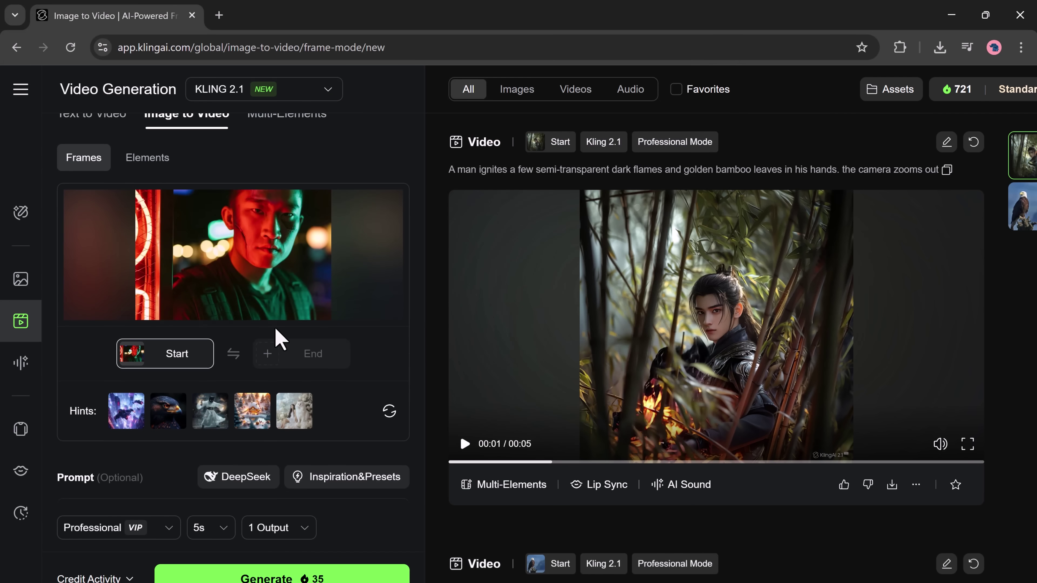
scroll(277, 339, "down", 4)
type("He stares silently, raises a pistol in one swift motion")
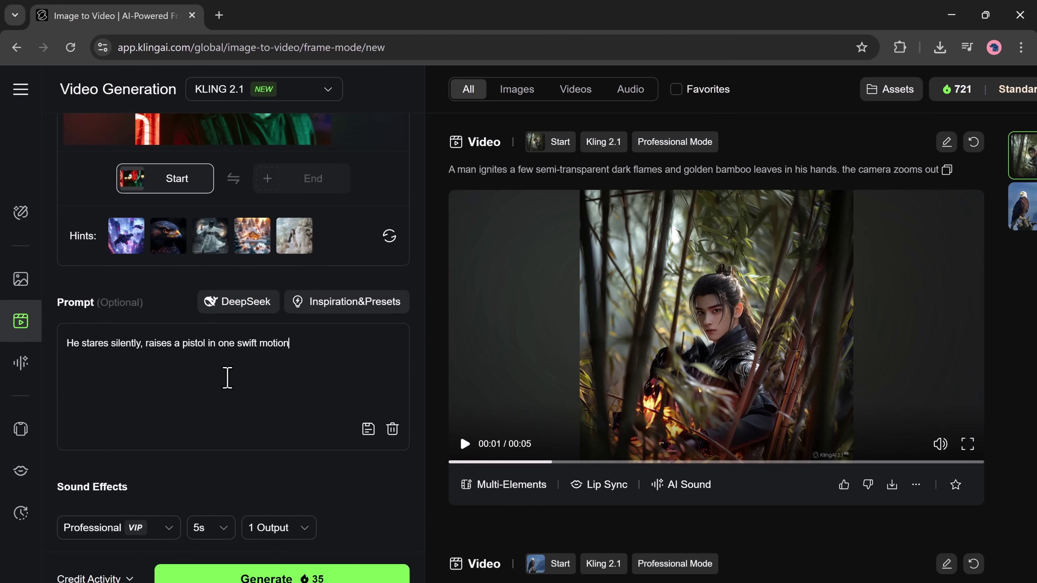
scroll(270, 370, "down", 6)
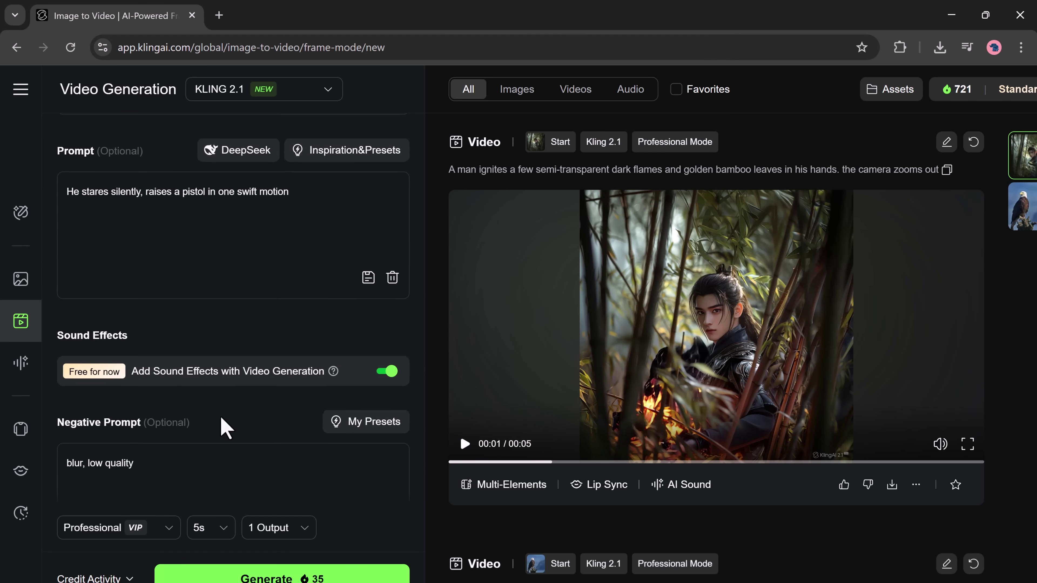
Generate and play the neon gunman clip, then remove the start frame image
left_click(195, 579)
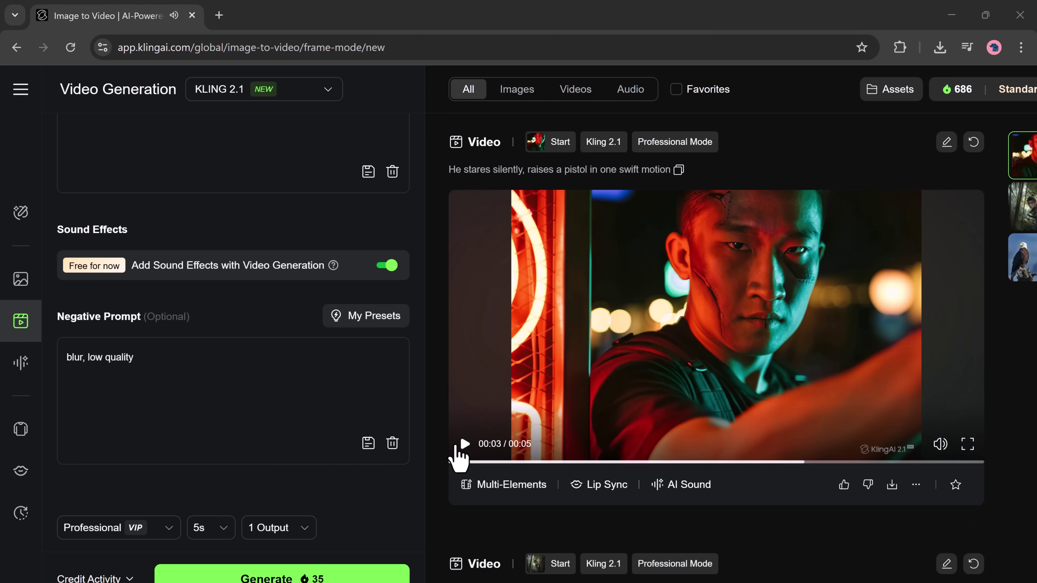
left_click(465, 444)
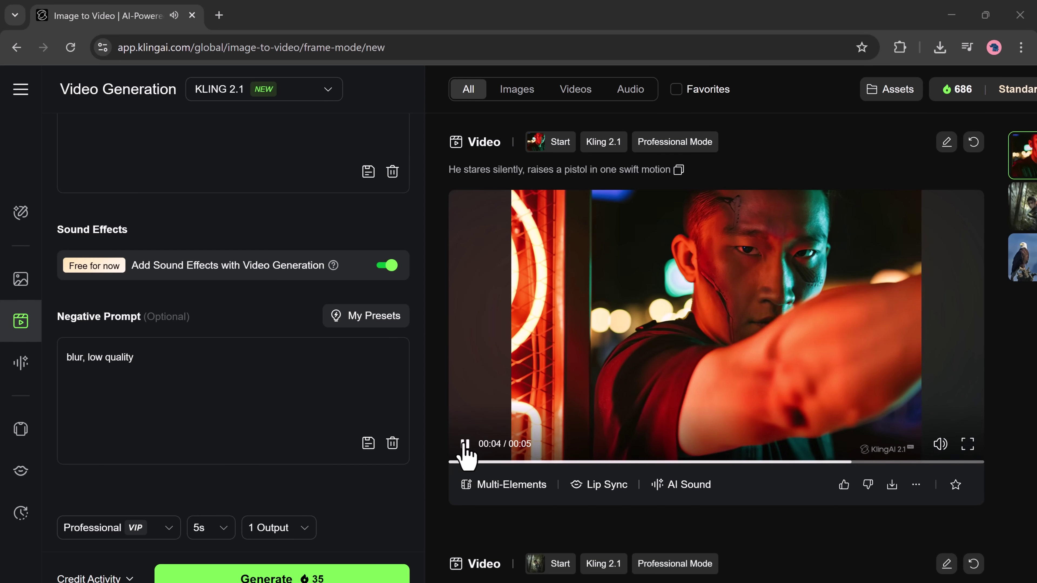
left_click(528, 493)
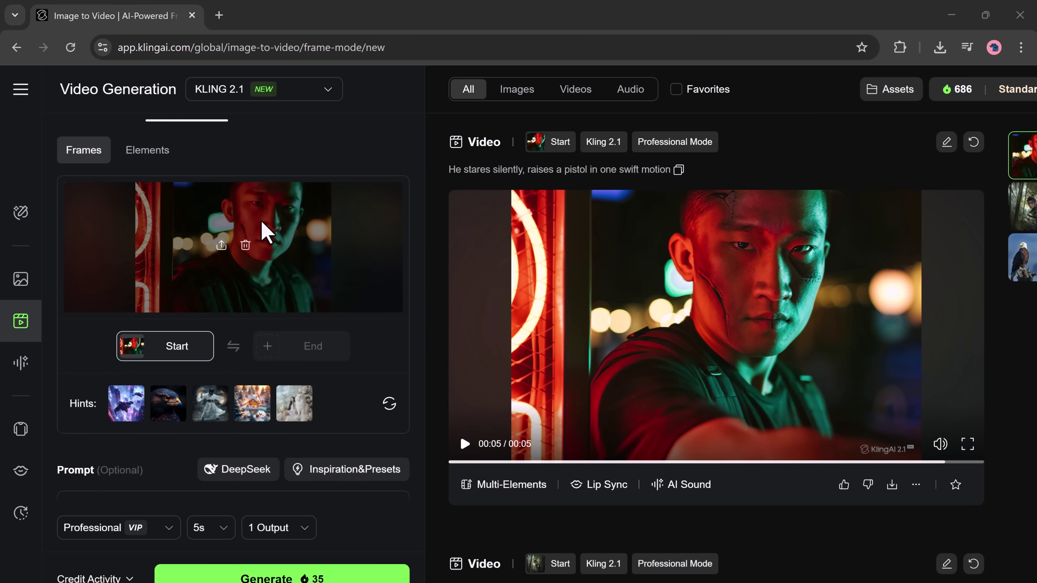
left_click(245, 245)
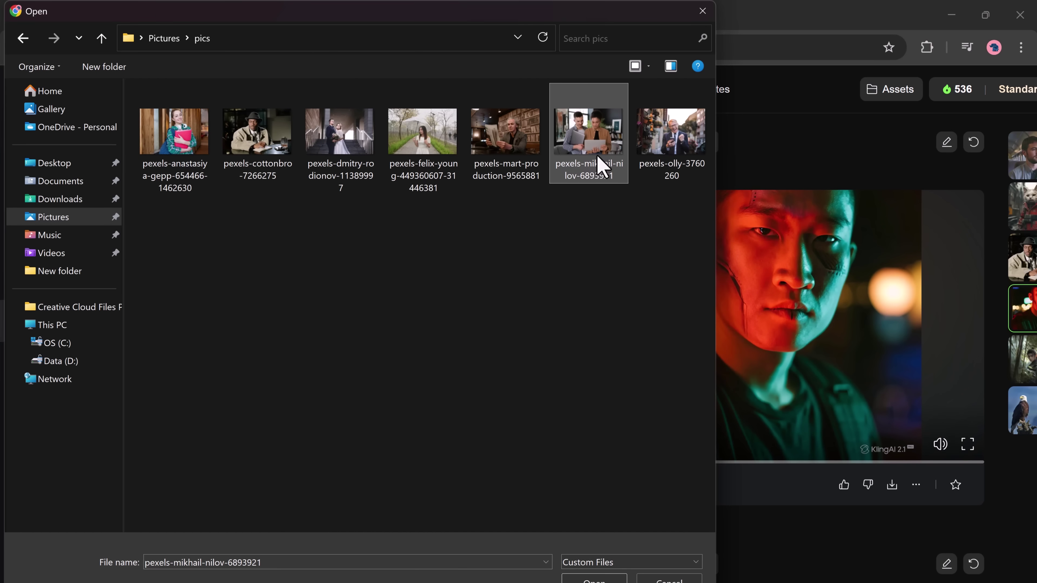
Upload the office photo as start frame and insert DeepSeek's generated laptop-review prompt
double_click(603, 165)
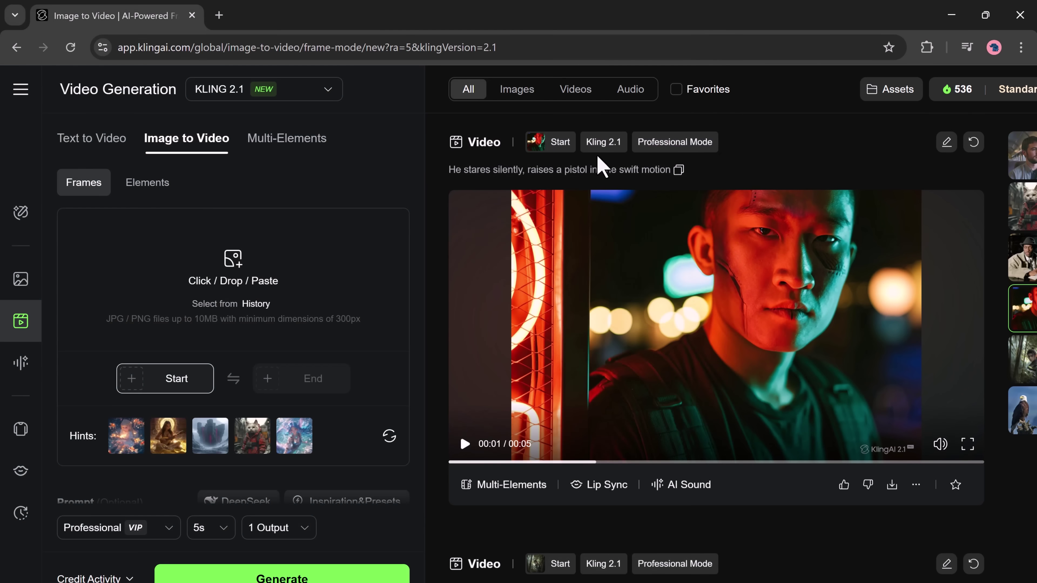
scroll(265, 404, "down", 7)
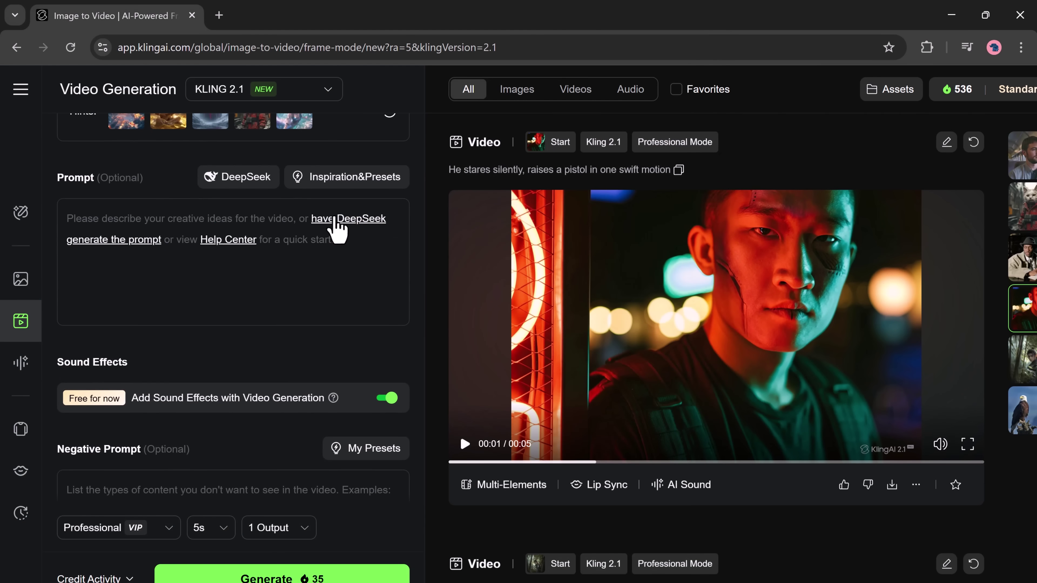
left_click(337, 219)
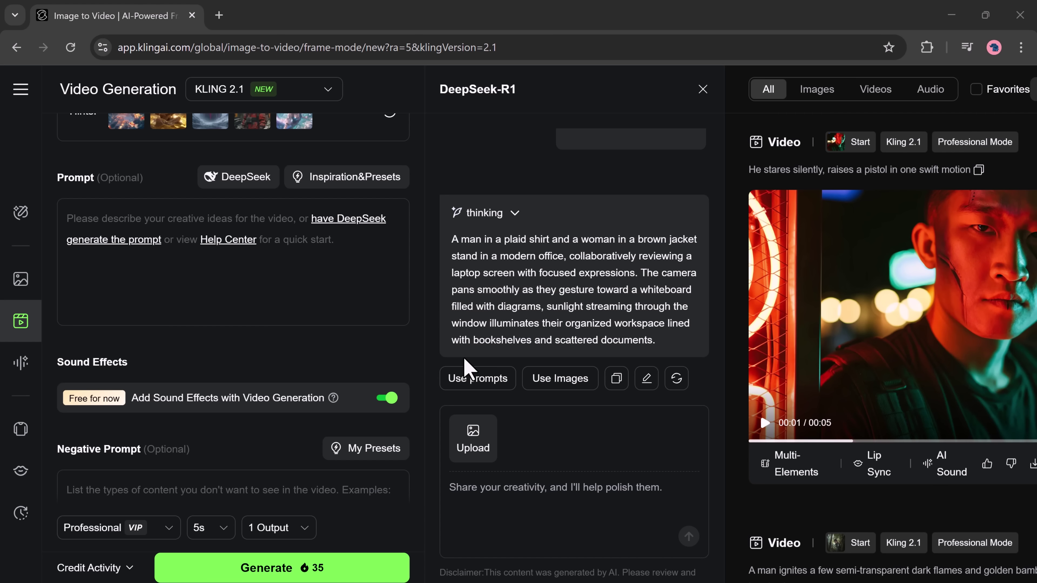
scroll(552, 334, "down", 1)
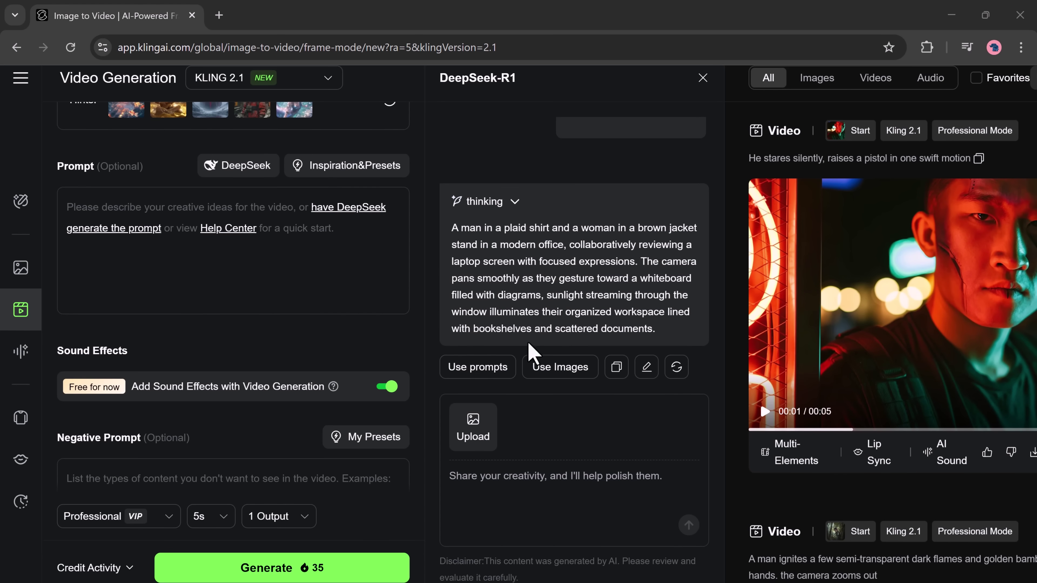
left_click(489, 371)
scroll(279, 362, "down", 3)
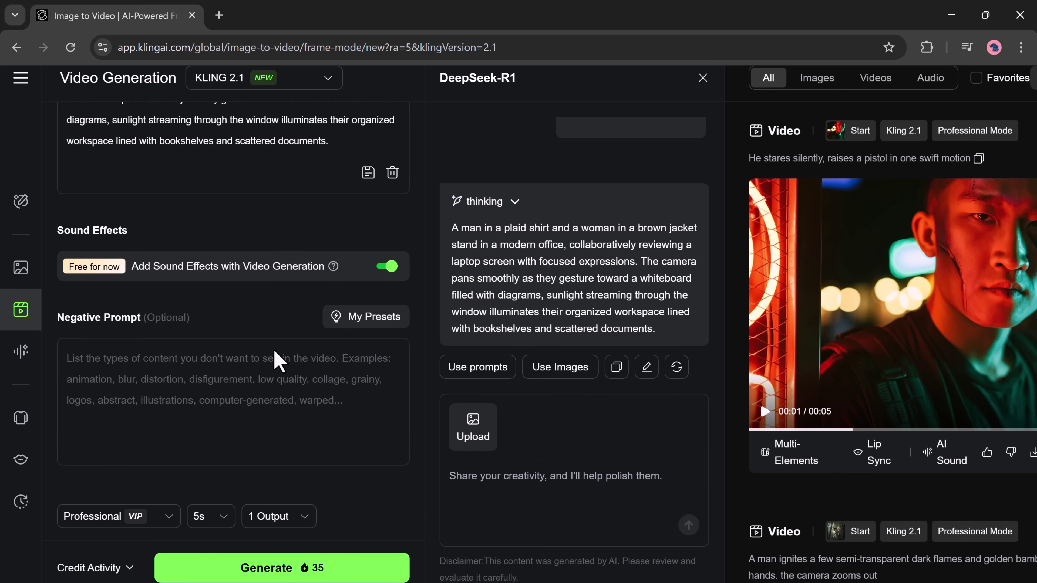
Generate the office clip from the colleagues photo and DeepSeek prompt
left_click(309, 573)
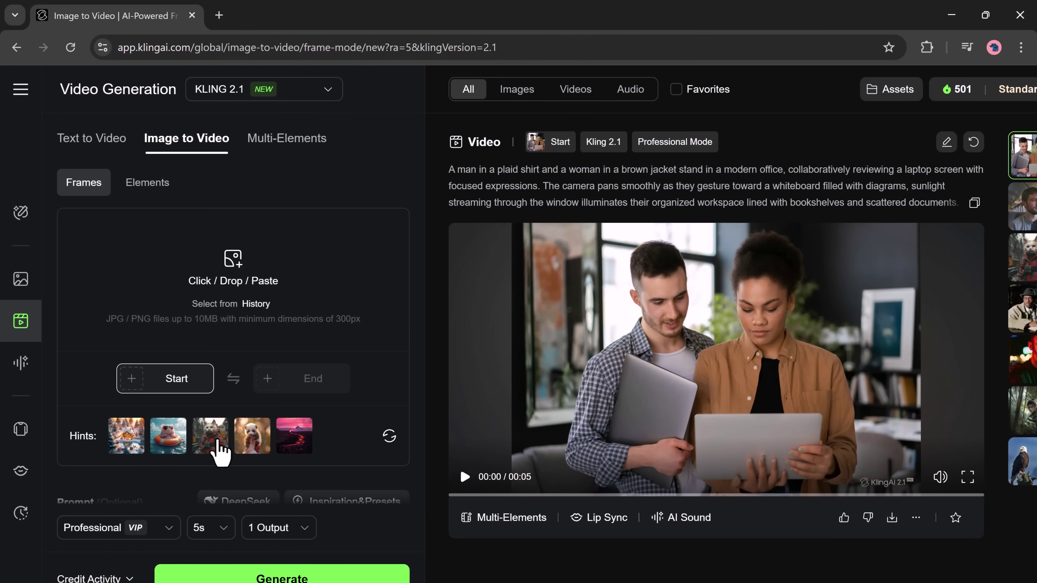
Load the white cat worker sample with its prompt and generate the clip
left_click(220, 450)
scroll(358, 454, "down", 3)
scroll(346, 443, "down", 3)
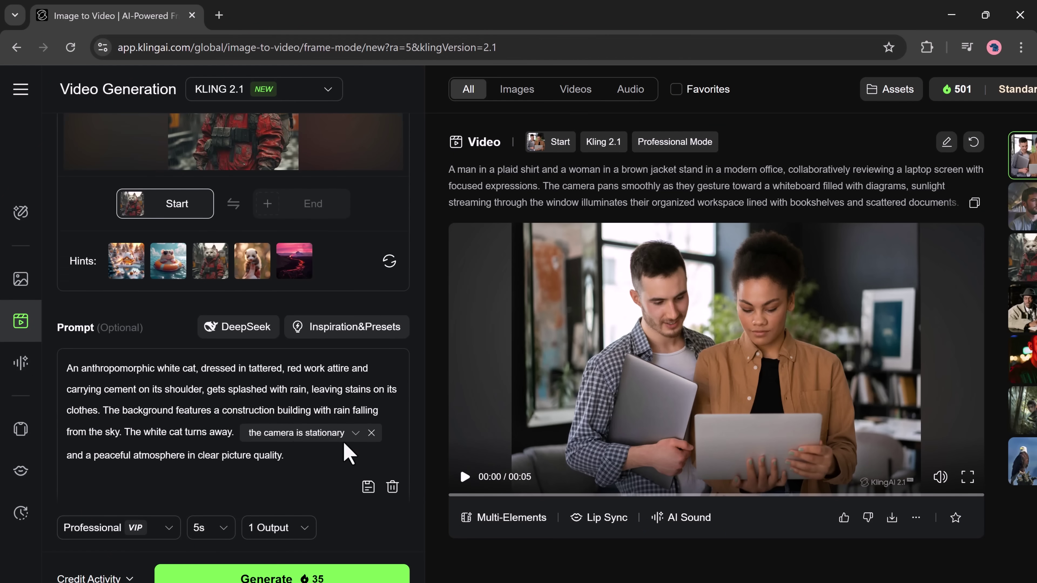
scroll(264, 339, "down", 4)
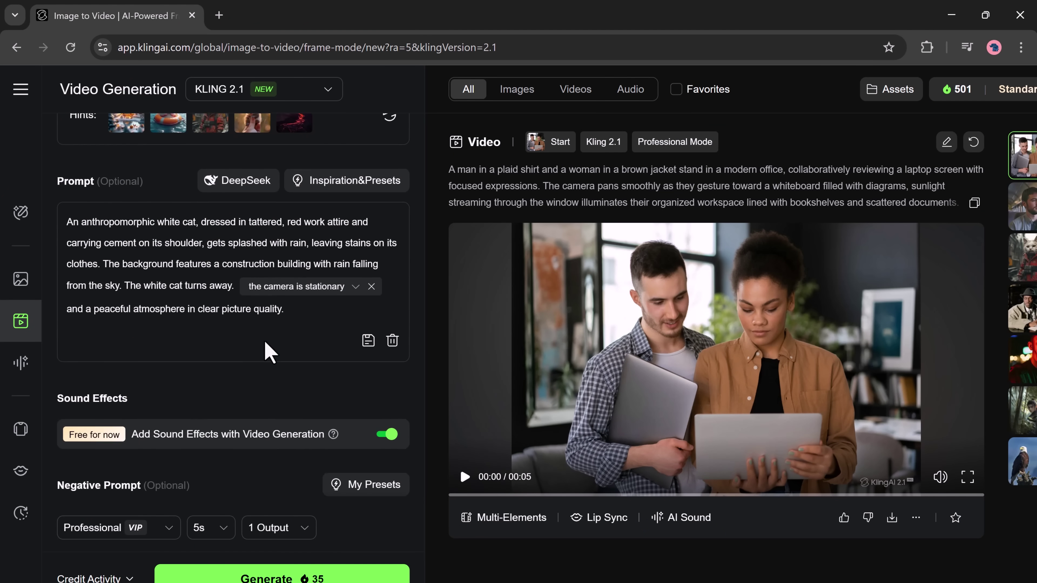
scroll(362, 387, "down", 2)
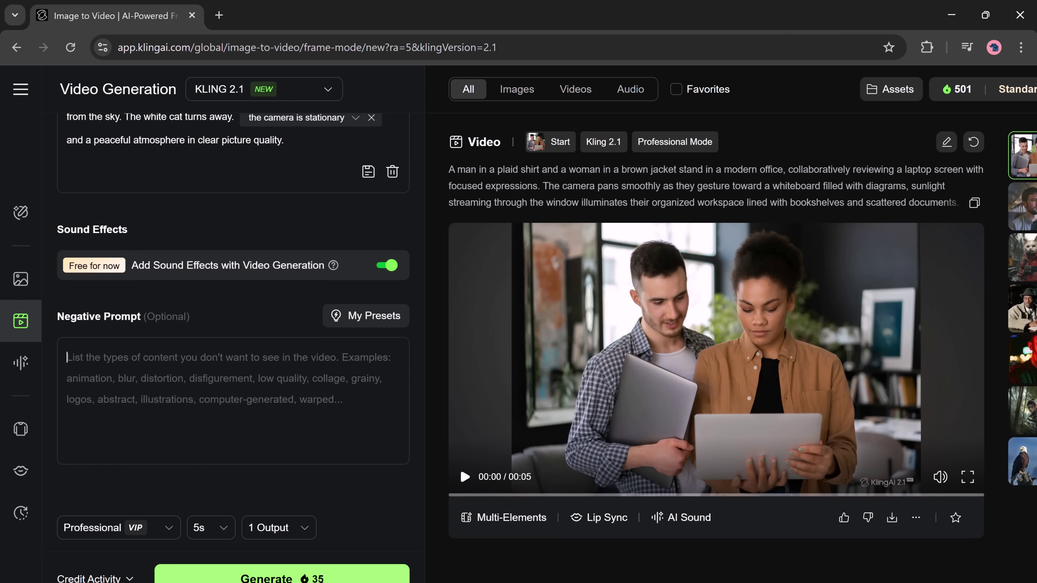
left_click(398, 575)
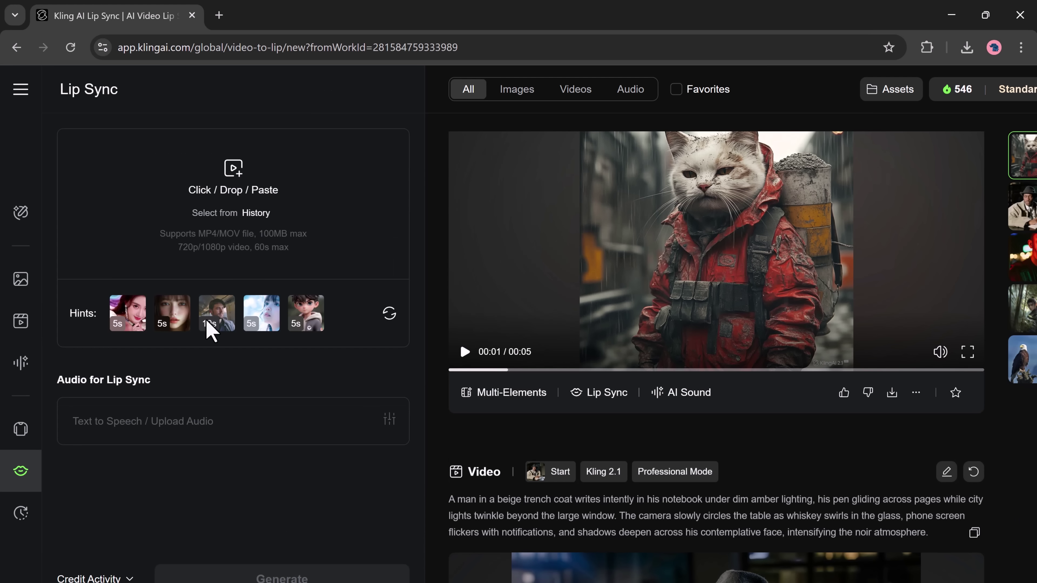
Load the 10s train passenger video into Lip Sync and add a Male 'Shine' speech track
mouse_move(217, 313)
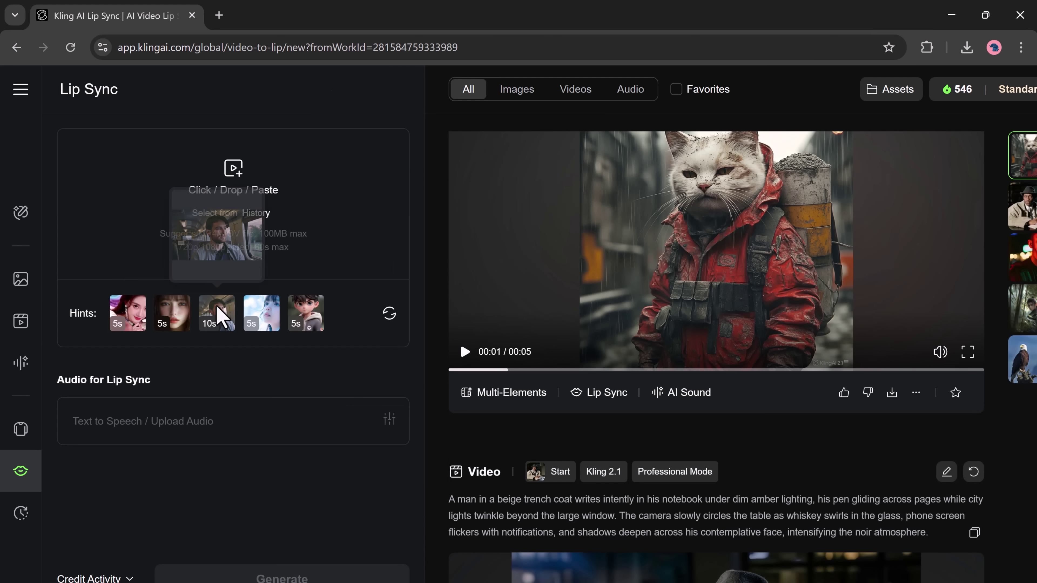
left_click(263, 434)
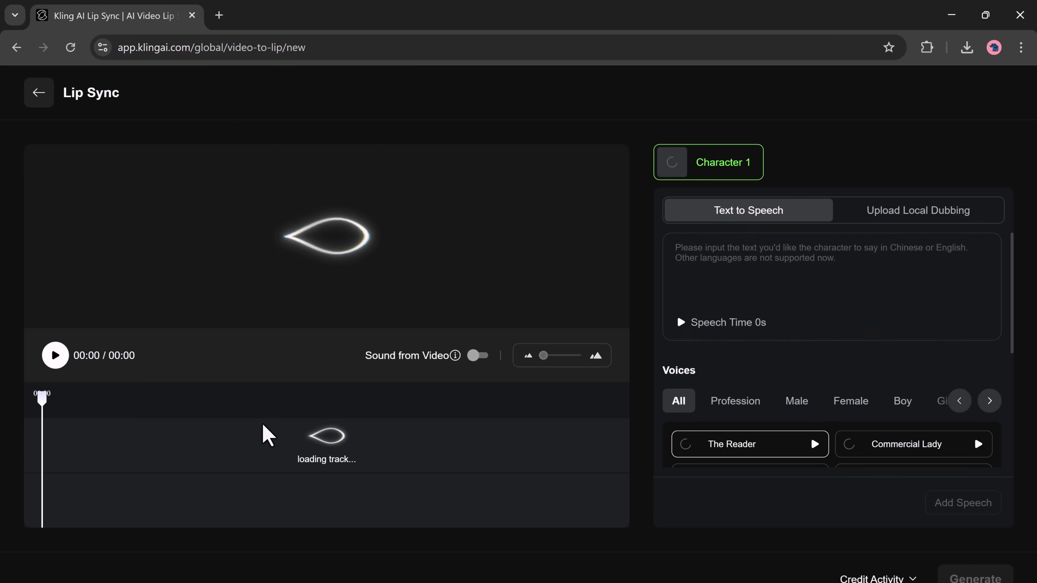
left_click(58, 365)
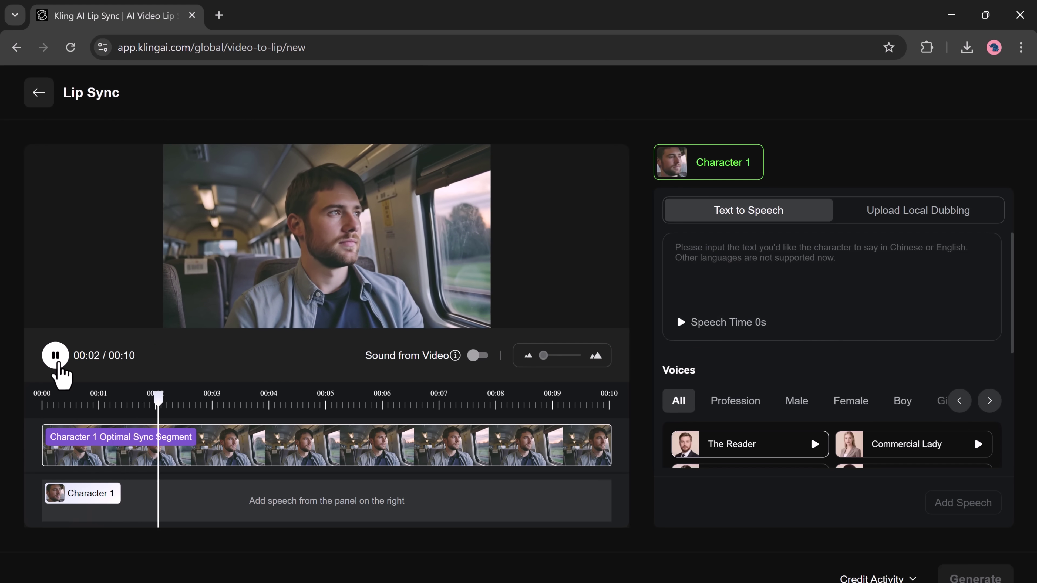
left_click(57, 359)
left_click_drag(102, 415, 7, 410)
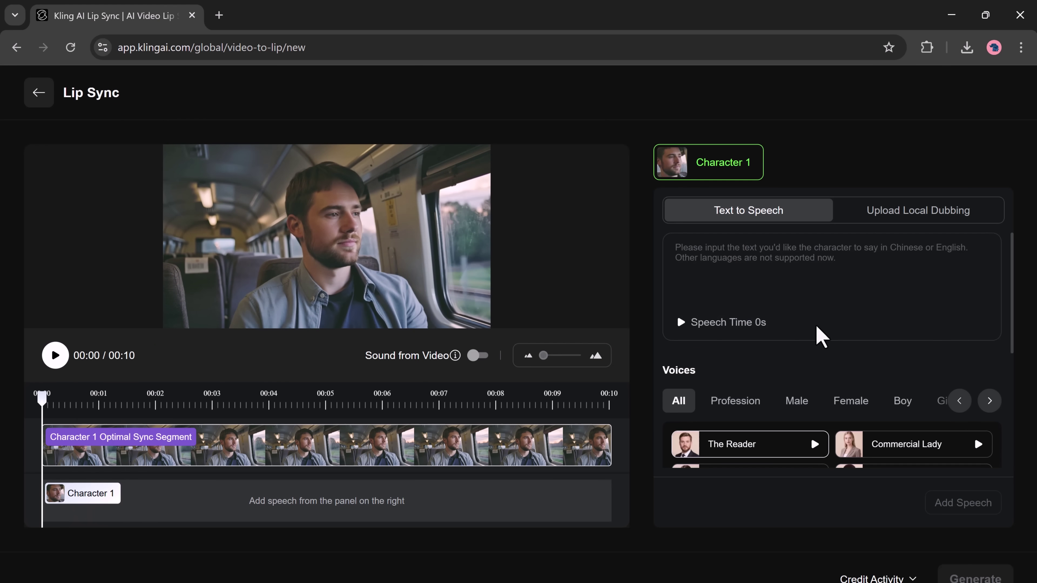
scroll(860, 370, "down", 10)
scroll(856, 371, "up", 12)
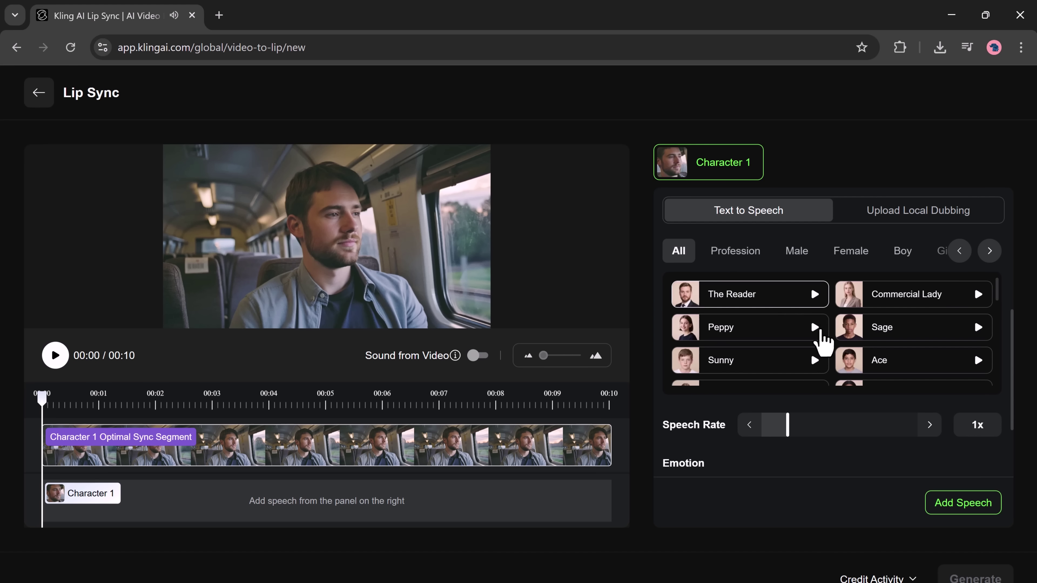
left_click(814, 360)
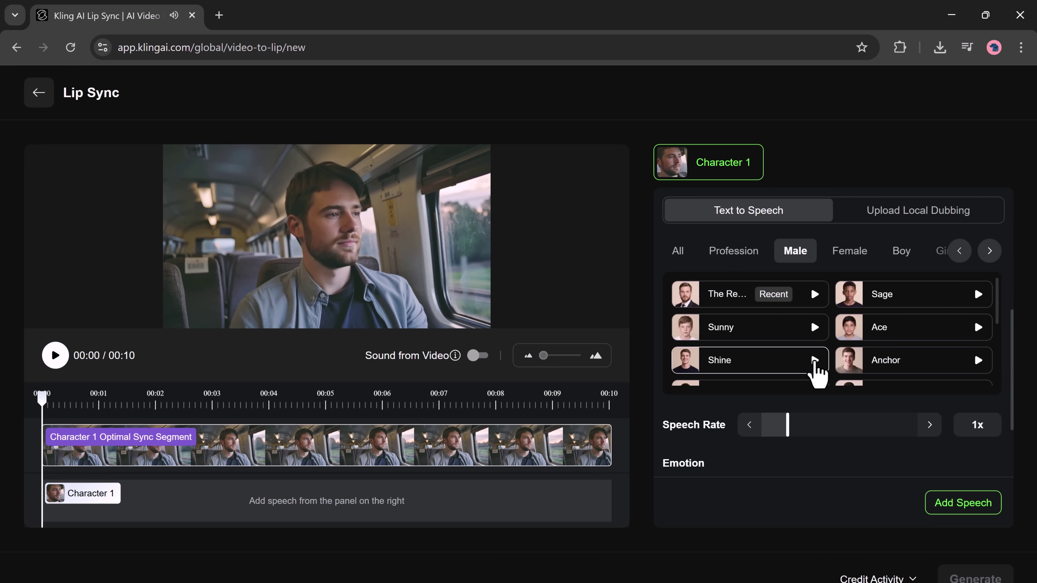
left_click(963, 502)
Submit the lip sync, accept trimming the audio, and play the finished video
left_click(949, 578)
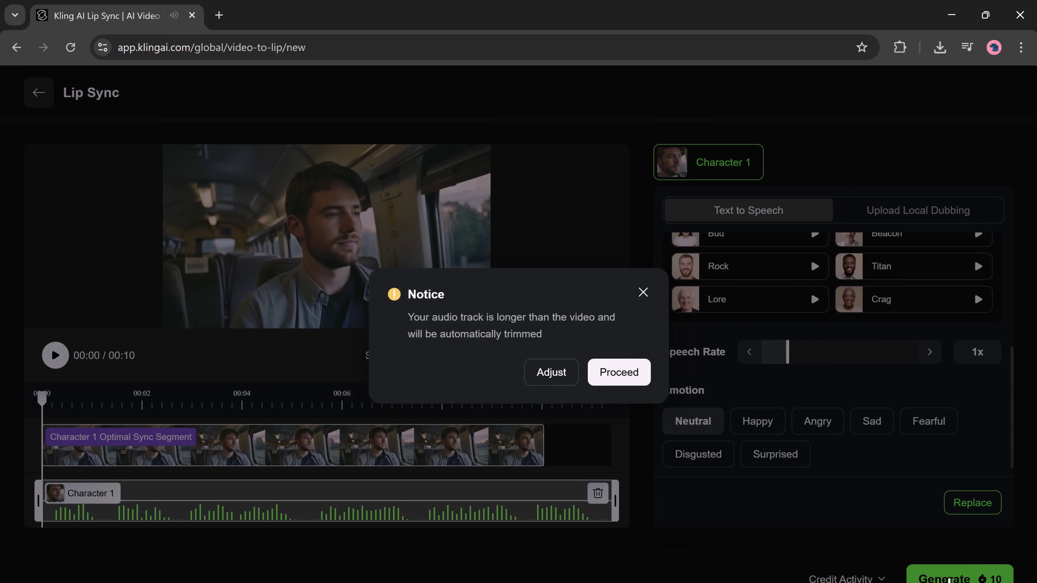
left_click(619, 385)
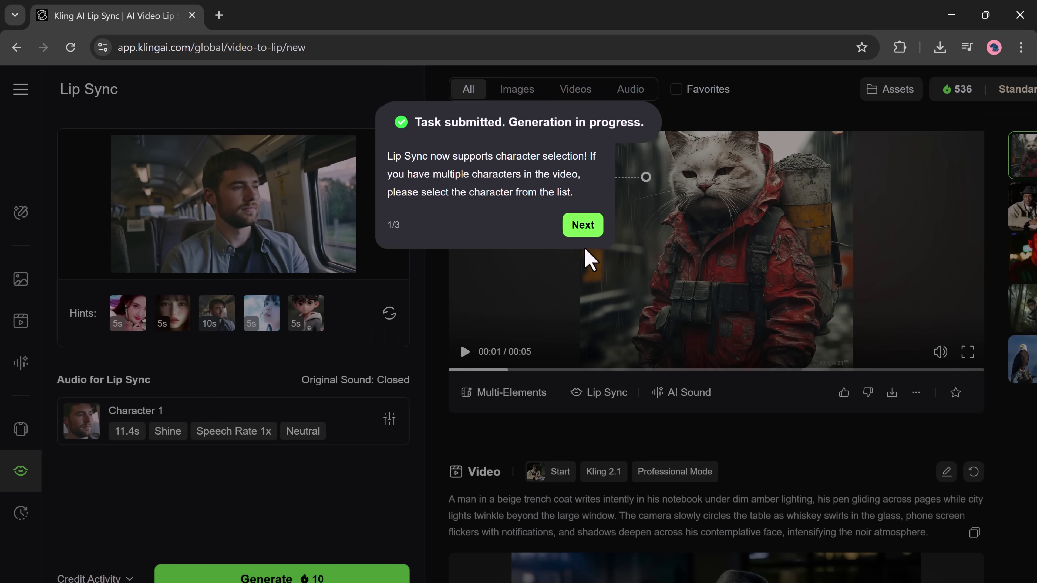
left_click(583, 226)
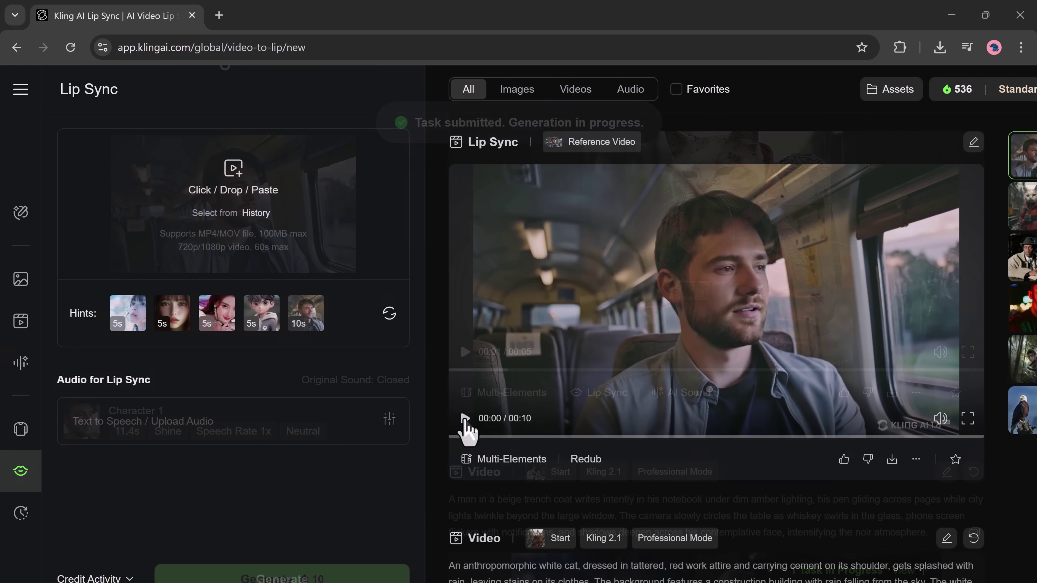
left_click(465, 420)
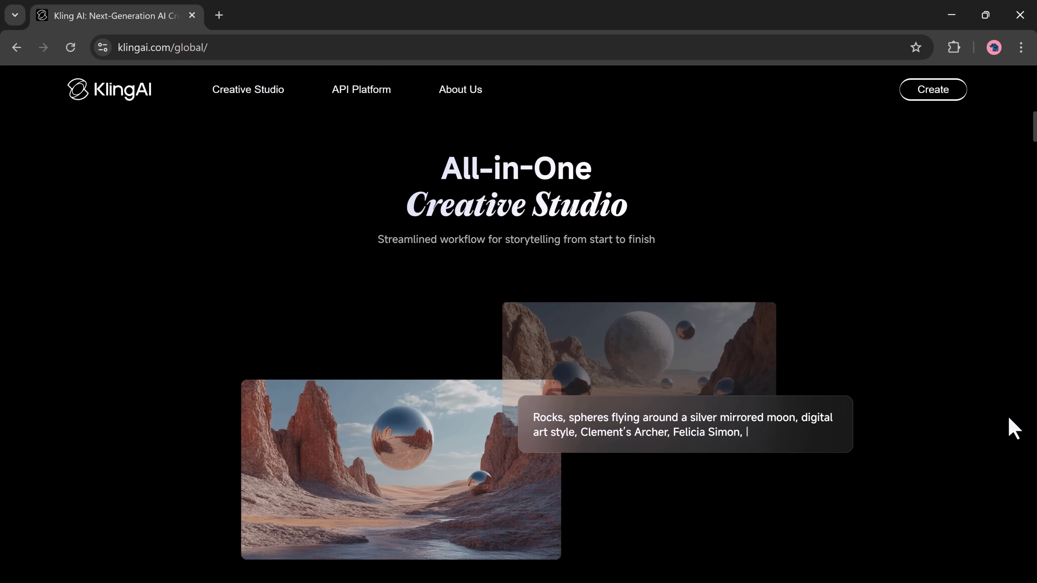
scroll(1014, 428, "down", 5)
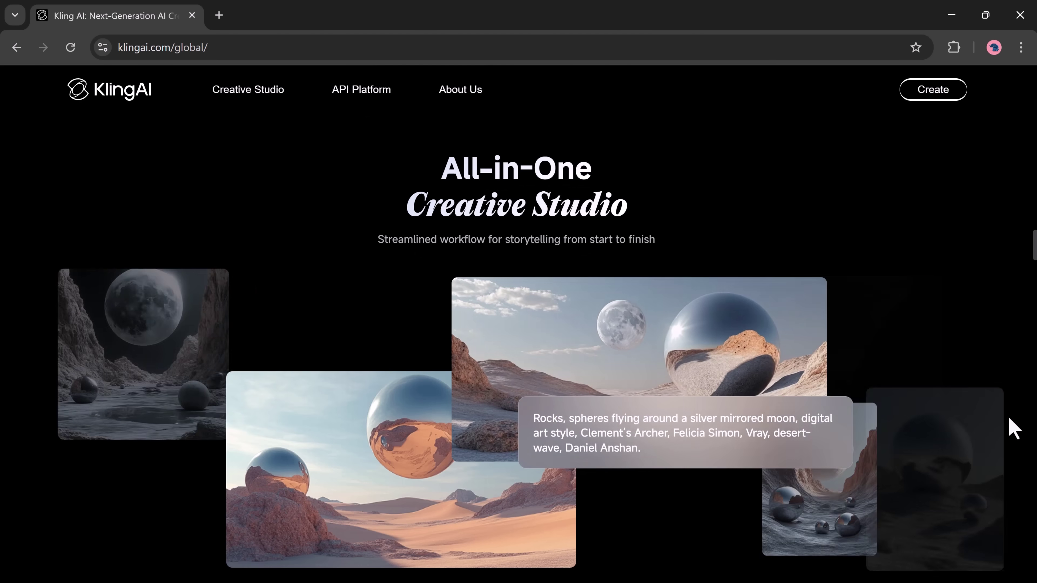
scroll(1014, 429, "down", 10)
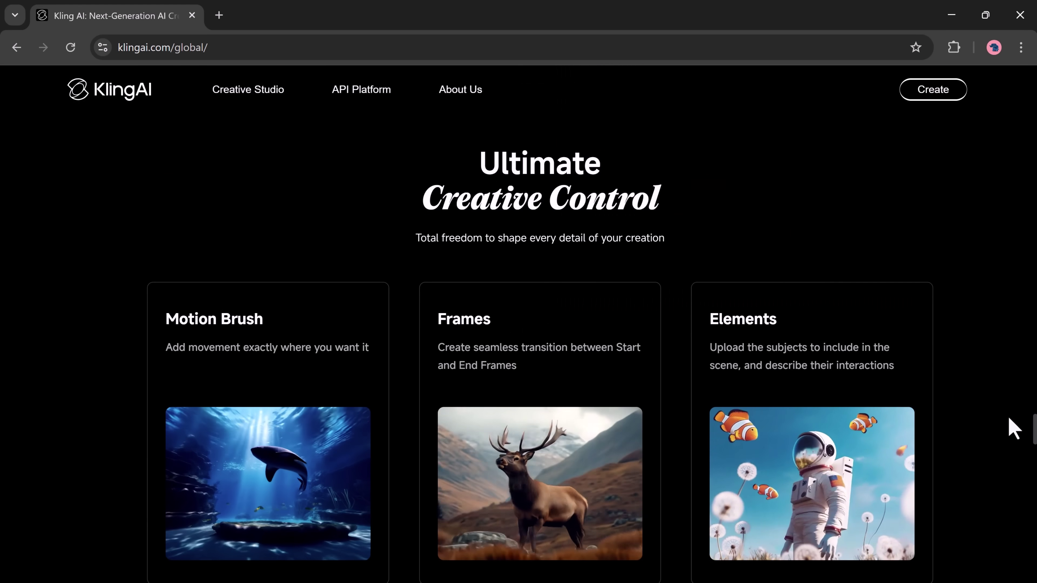
scroll(1013, 429, "down", 1)
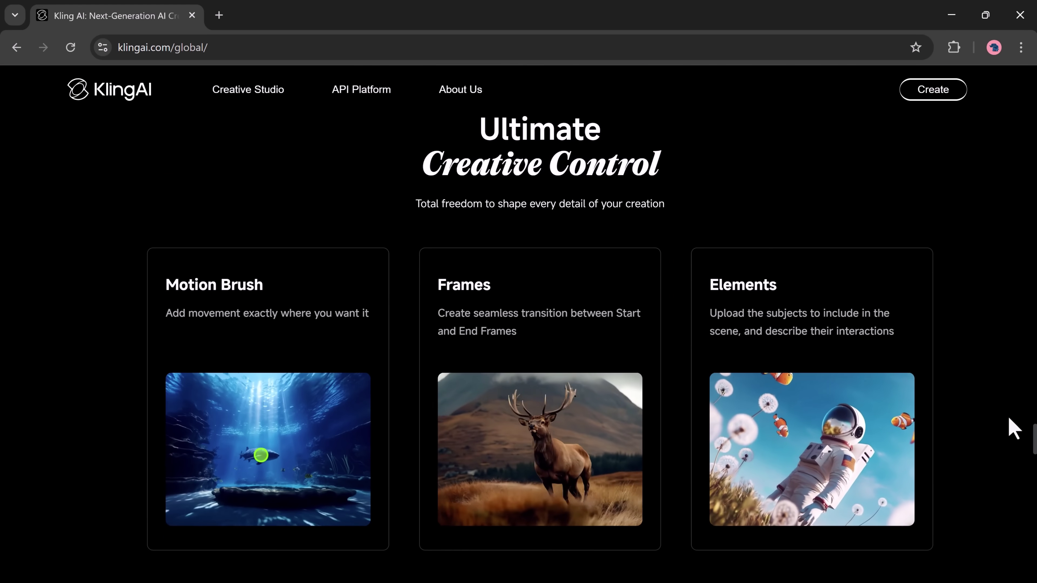